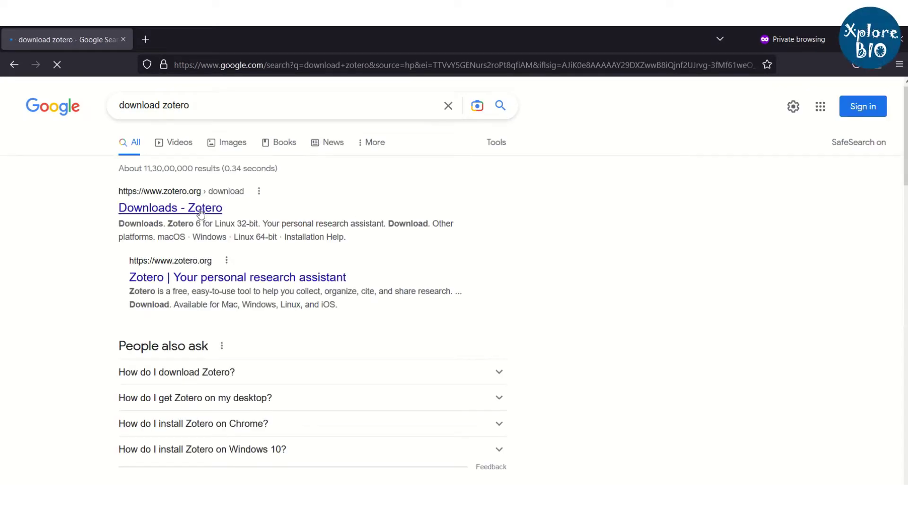
- Download the Zotero-6.0.18_setup.exe installer for Windows from the Zotero Downloads page
click(200, 209)
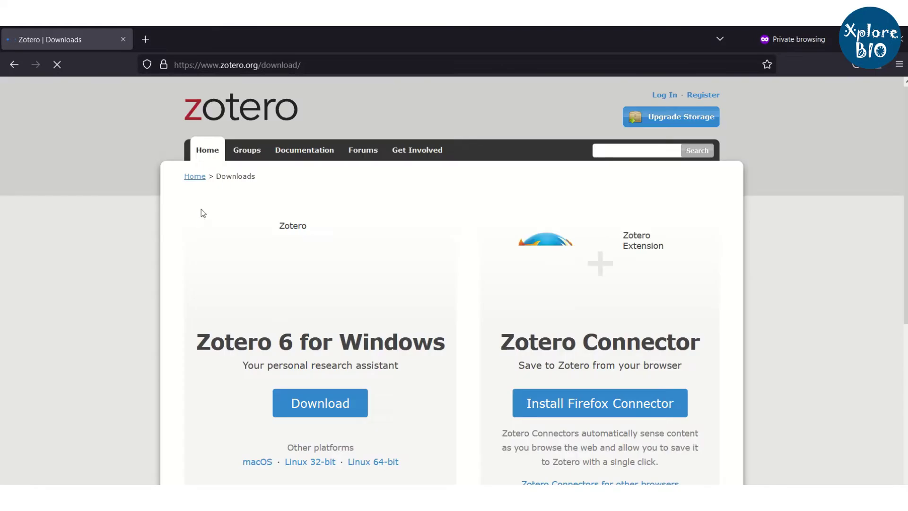
scroll(201, 211, down, 3)
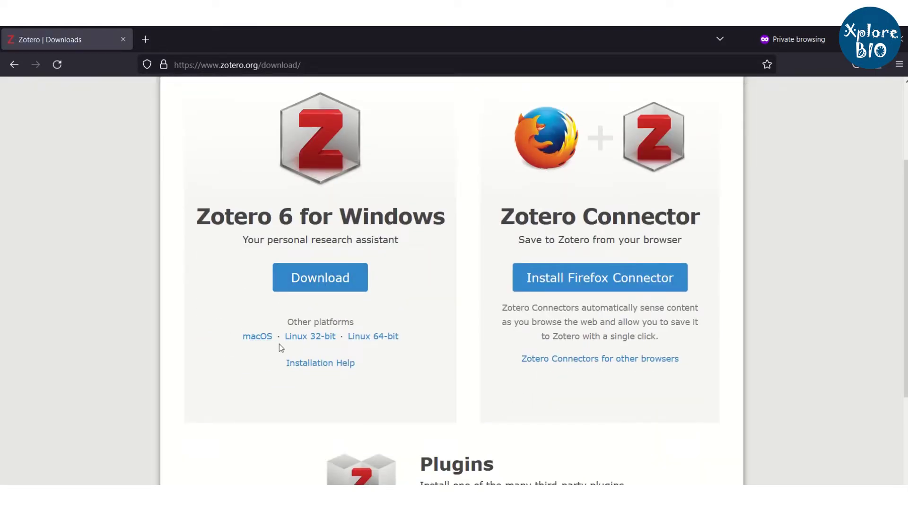
click(334, 286)
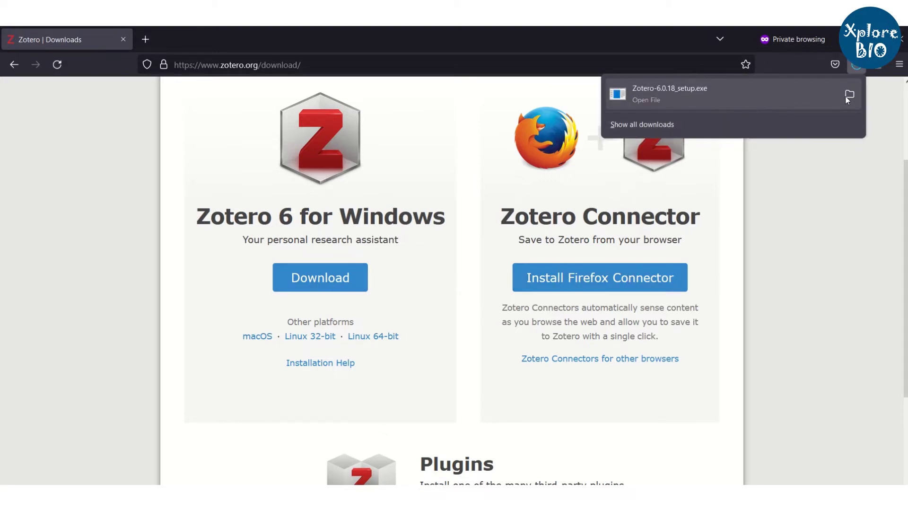
- Run the downloaded Zotero-6.0.18_setup installer from the downloads folder
click(848, 96)
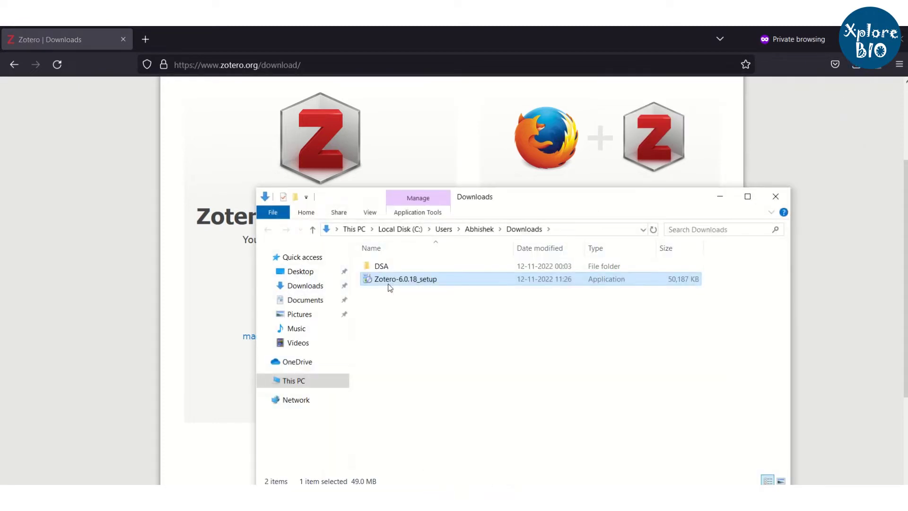
double_click(388, 281)
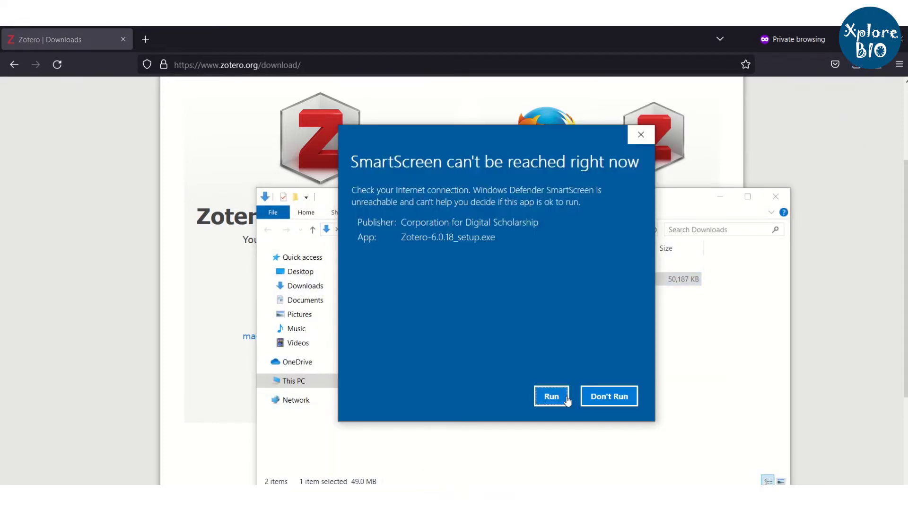
click(539, 393)
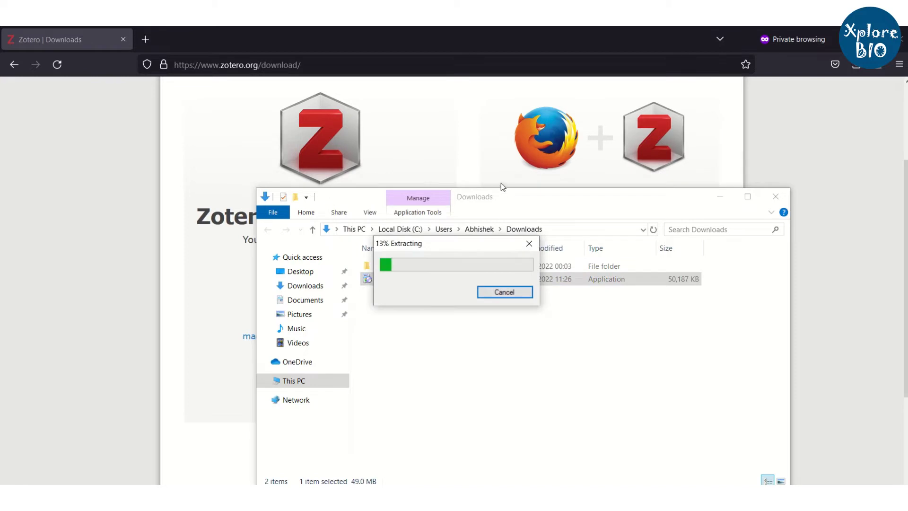
- Install the Zotero Connector add-on in Firefox and confirm it was added
click(215, 282)
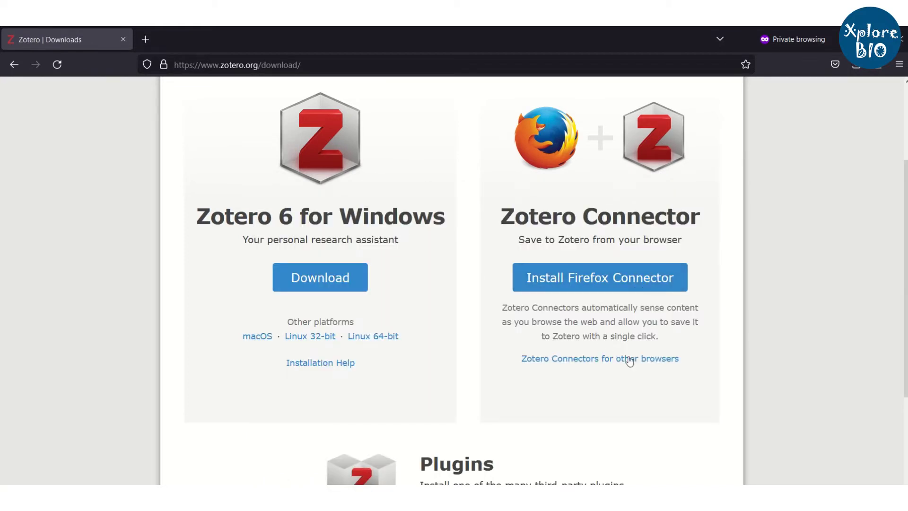
click(605, 291)
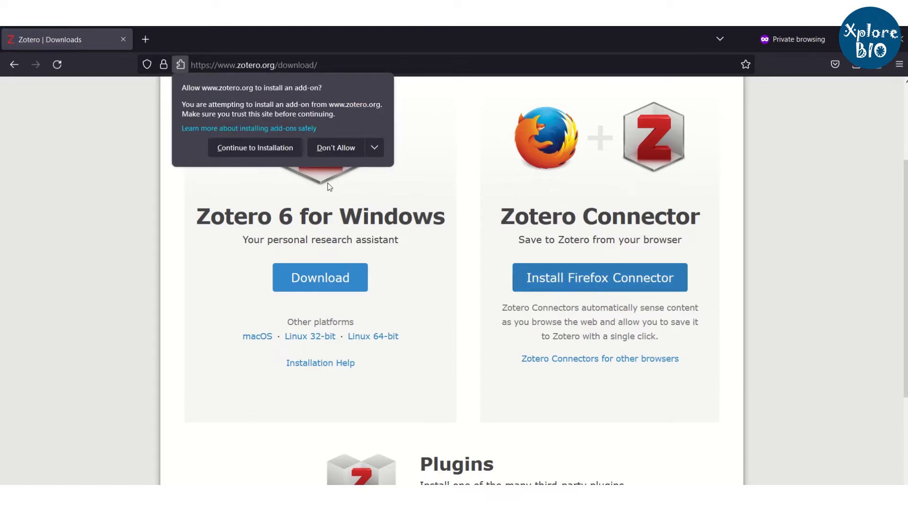
click(250, 149)
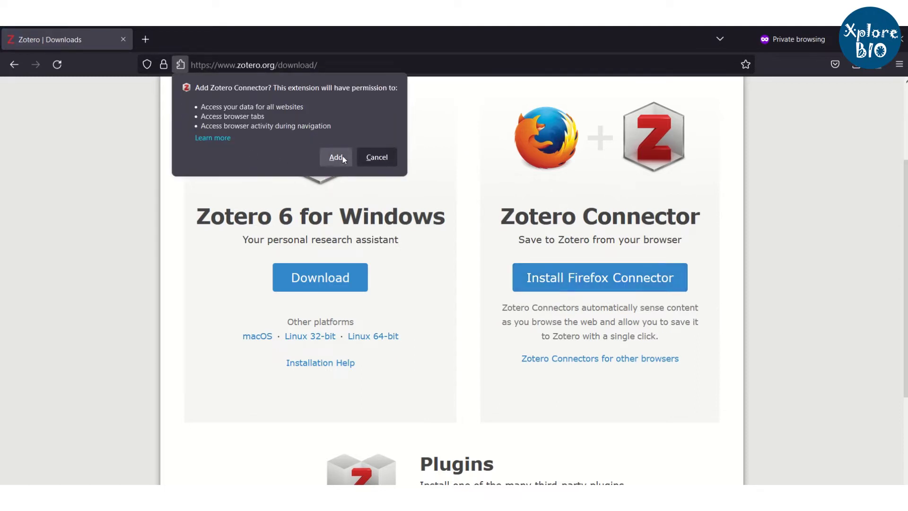
click(336, 157)
click(874, 149)
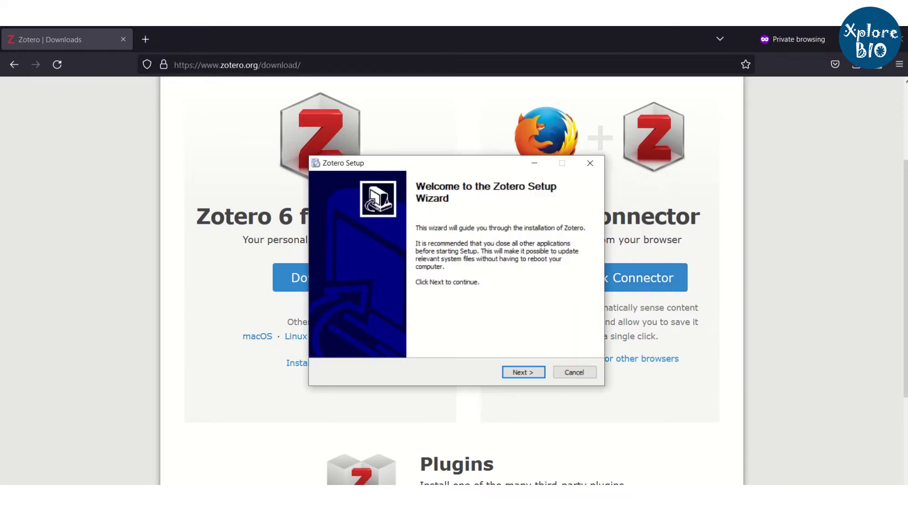
- Install Zotero 6 with the Standard setup type and finish with Launch Zotero checked
click(529, 376)
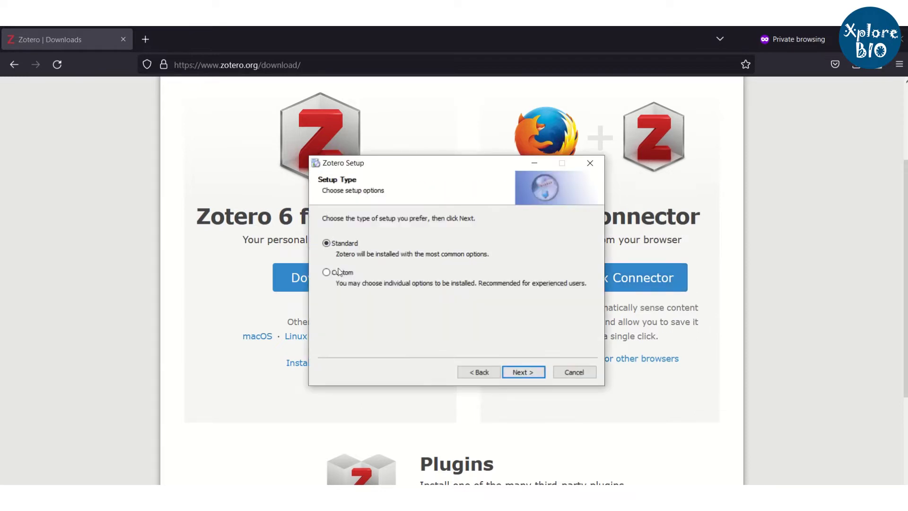
click(523, 372)
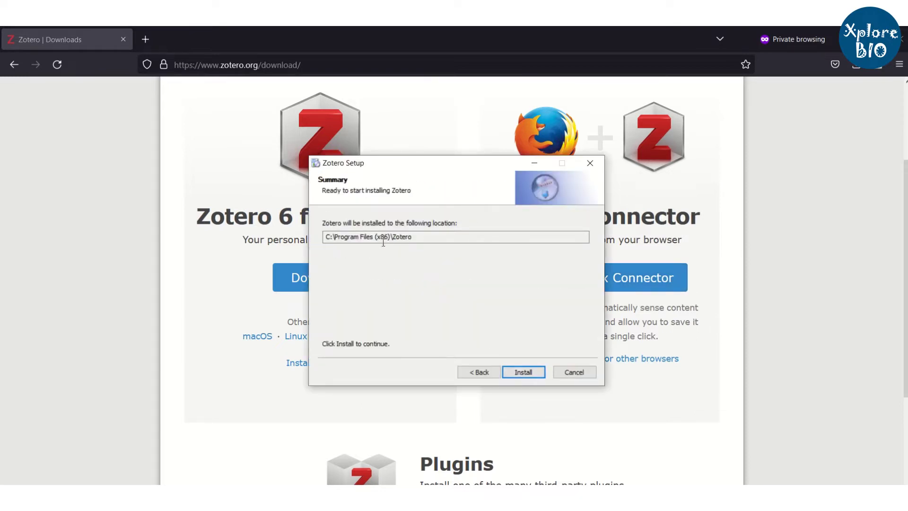
click(521, 372)
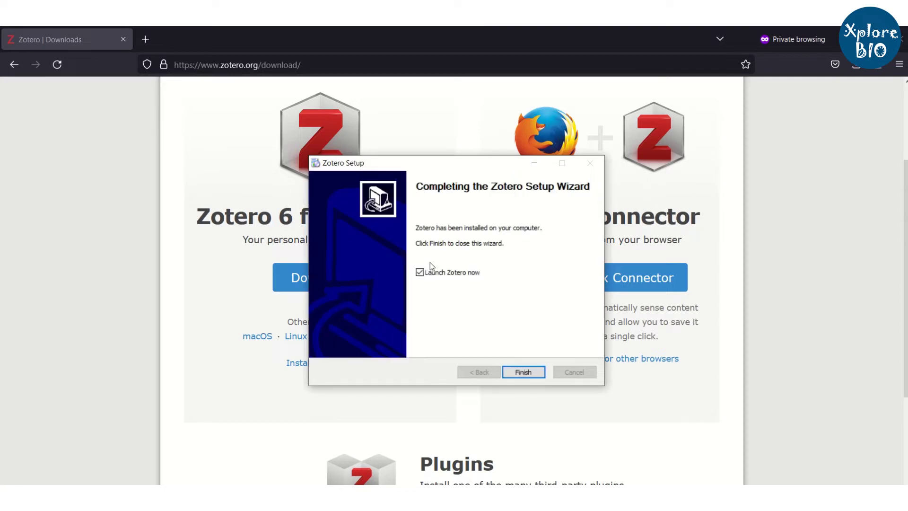
click(514, 371)
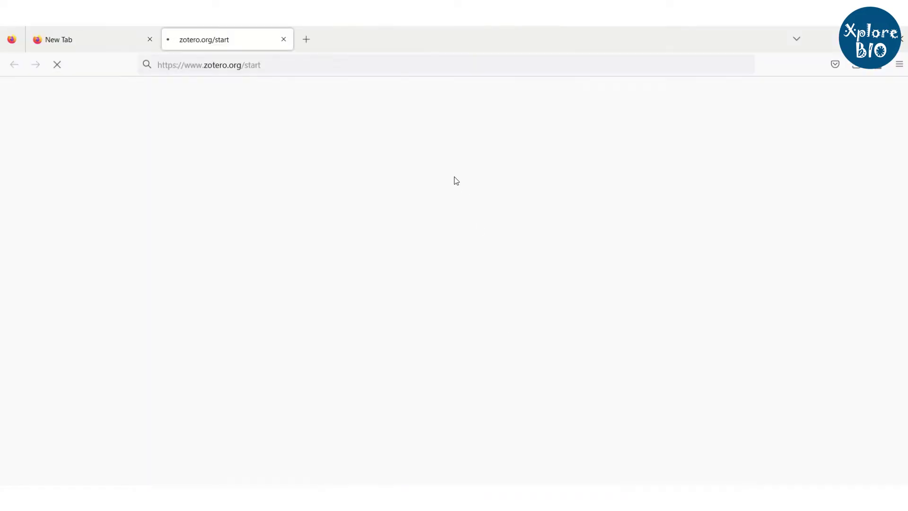
- Bring the empty My Library window forward and maximize it
key(alt+Tab)
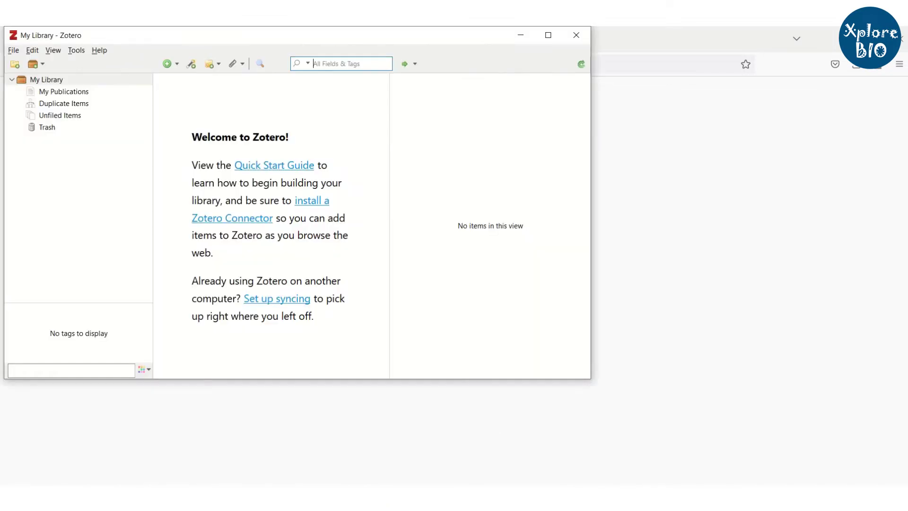
drag(411, 40, 507, 77)
double_click(507, 77)
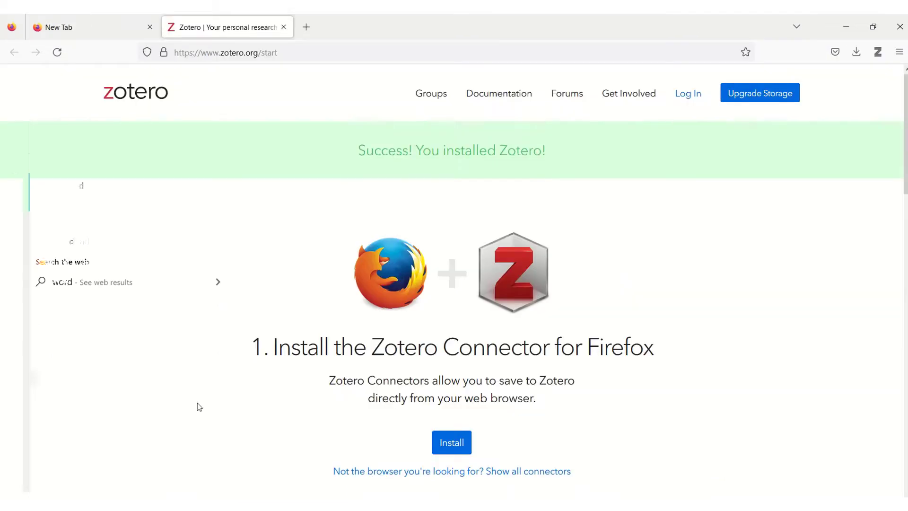
- Launch Microsoft Word, create a blank document, and show its Zotero ribbon tab
key(super)
text(word)
click(156, 191)
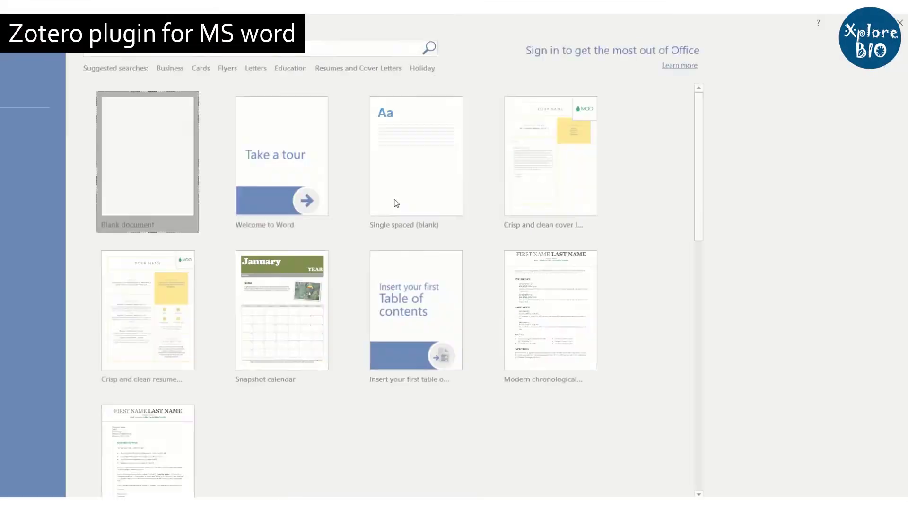
click(395, 201)
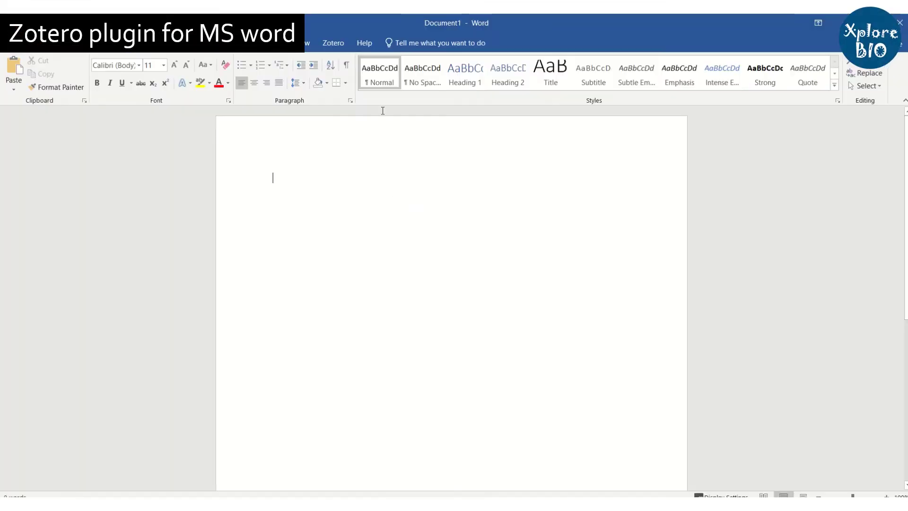
click(333, 44)
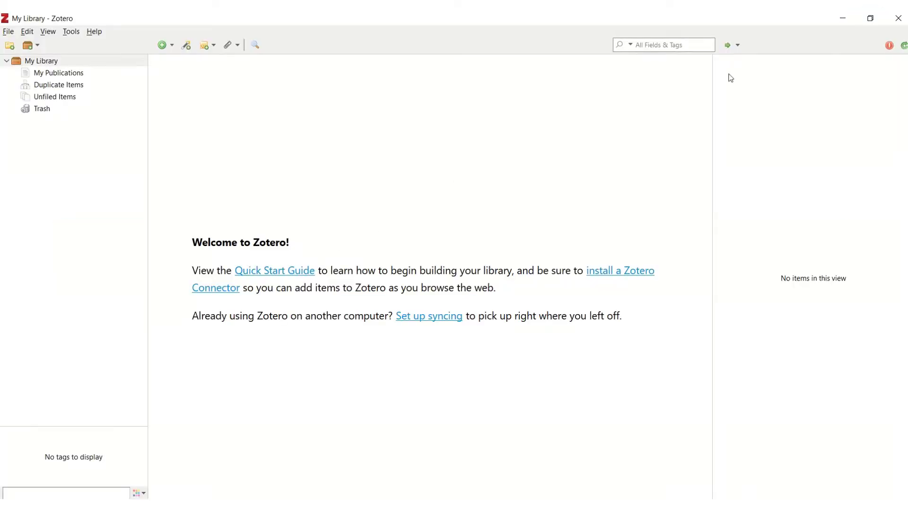
- Open Zotero's Sync preferences and the online About Syncing documentation
click(903, 47)
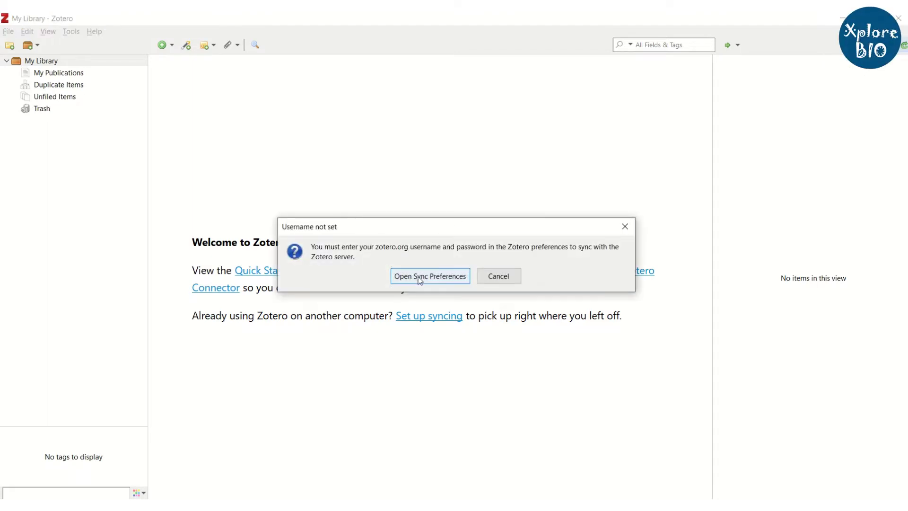
click(418, 279)
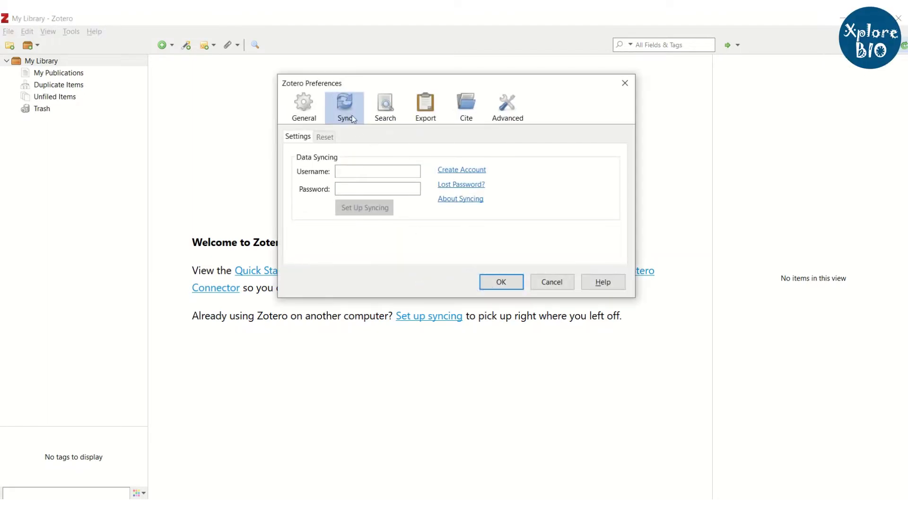
click(468, 199)
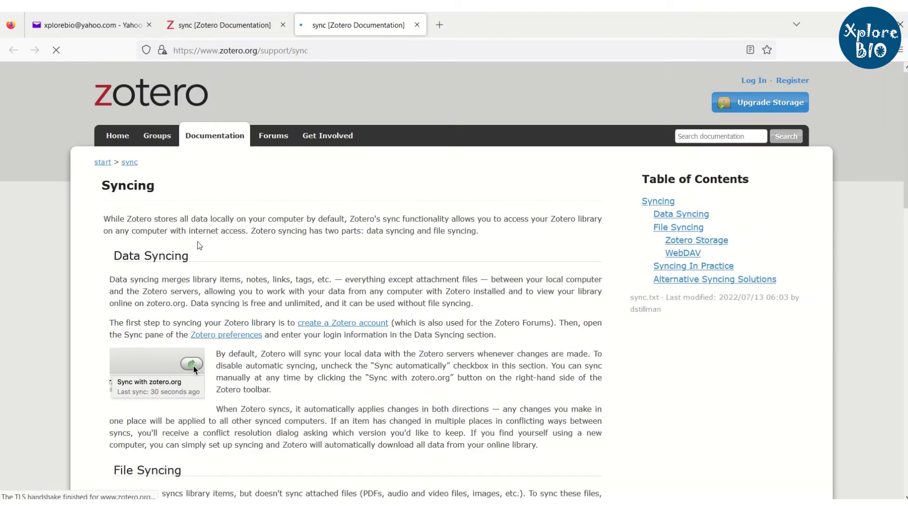
- Highlight the key sentences on syncing, then go to the zotero.org Create Account page
drag(250, 230, 452, 246)
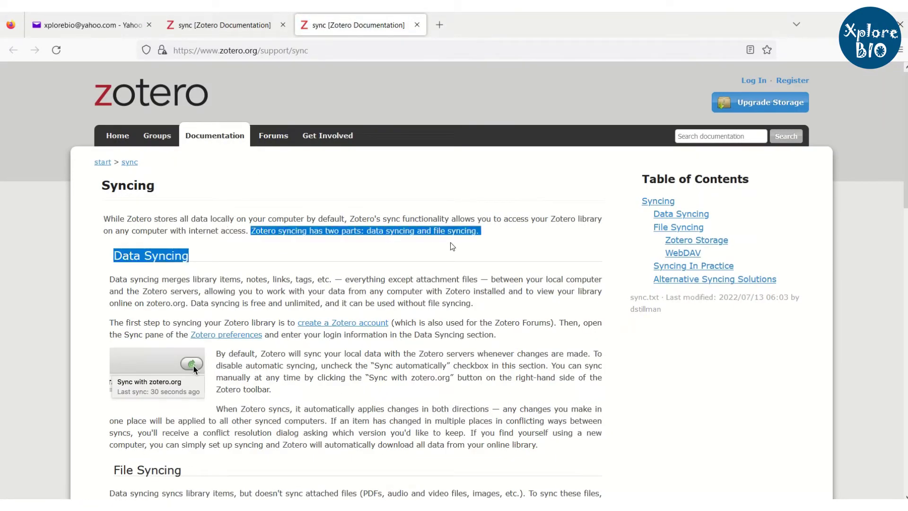
drag(386, 218, 565, 235)
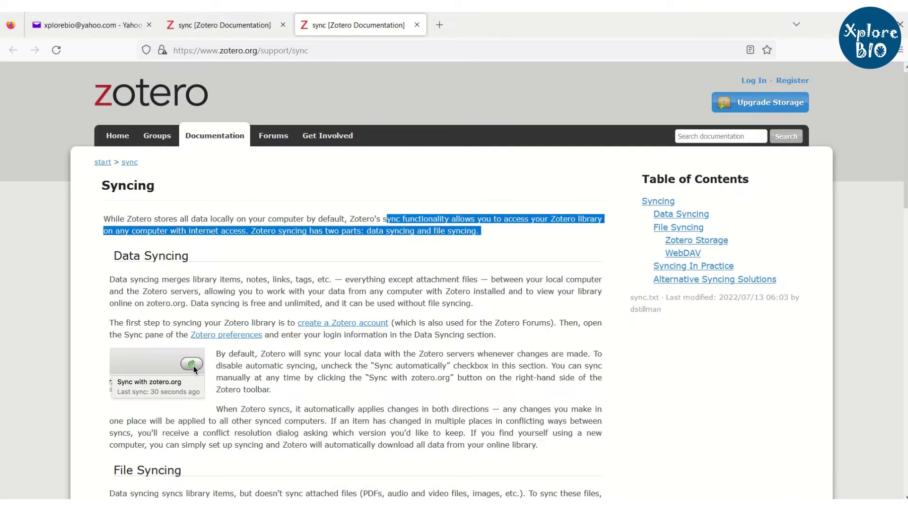
click(544, 457)
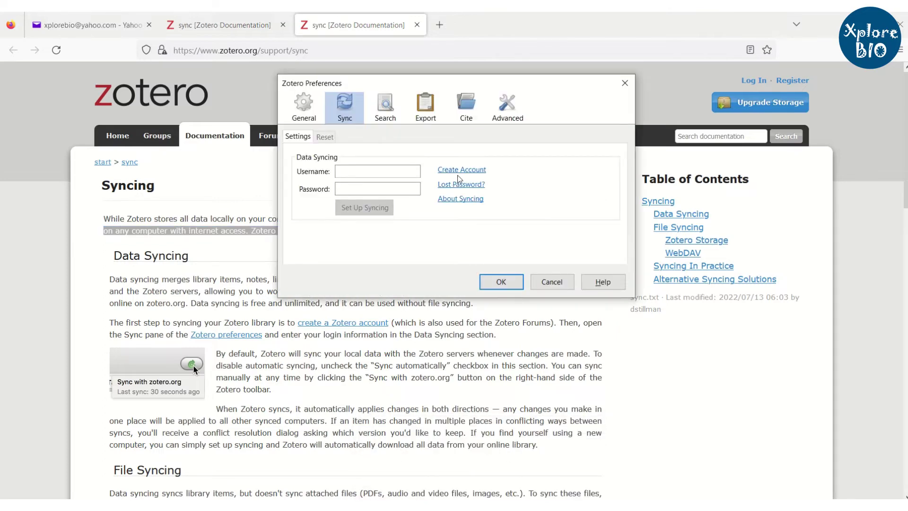
click(460, 170)
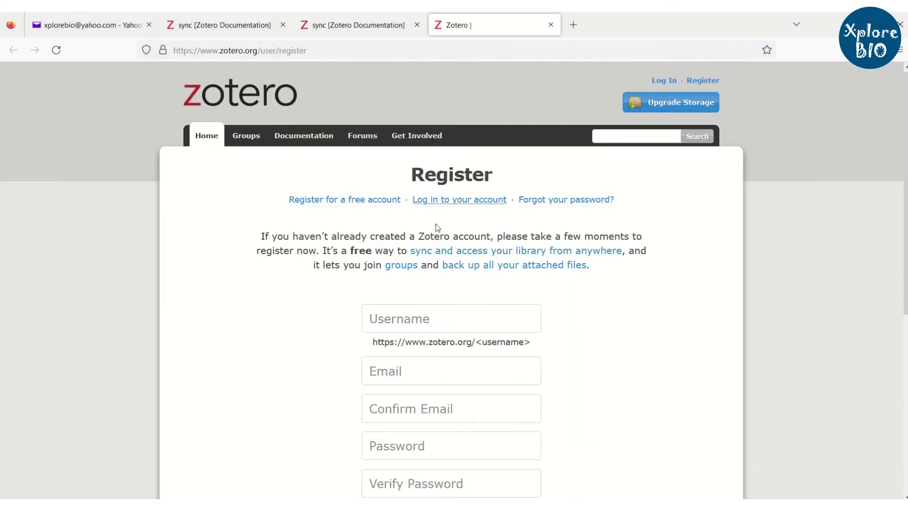
- Enter the account username and e-mail address, pasting the e-mail into the confirmation field
click(421, 316)
text(XPLOREBIO)
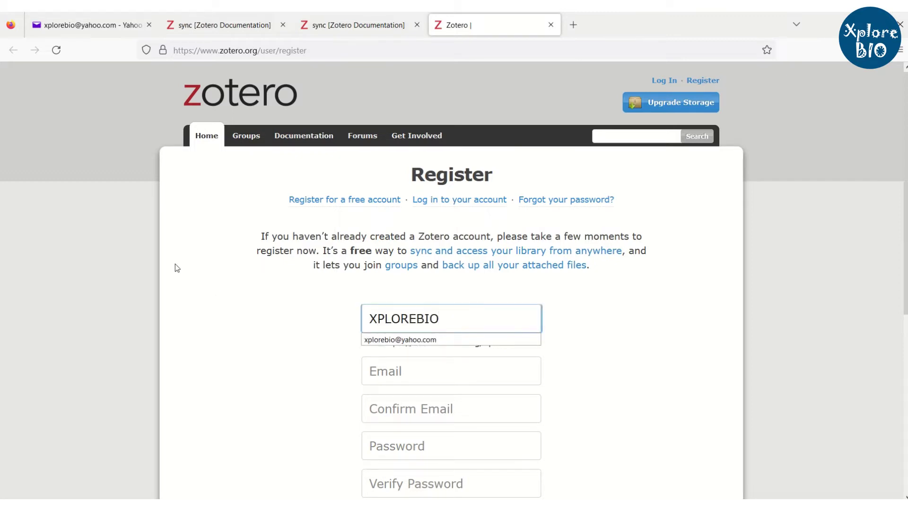
click(403, 372)
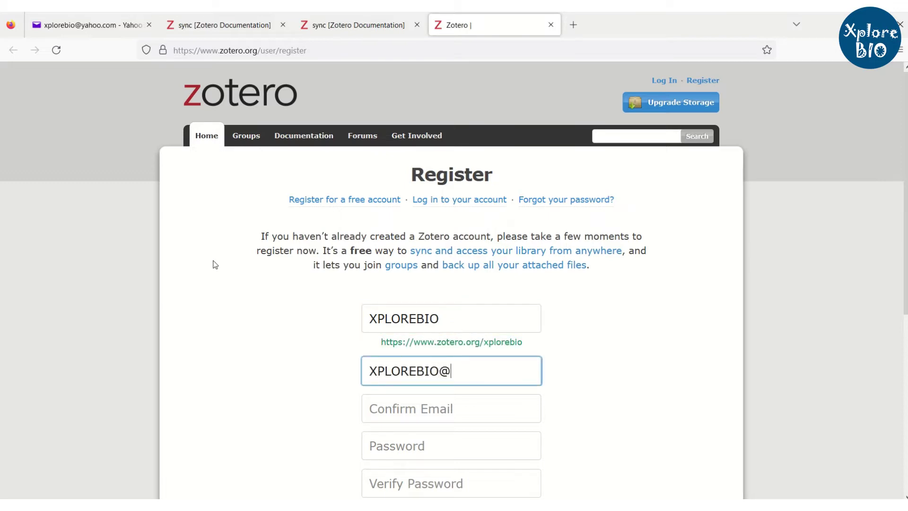
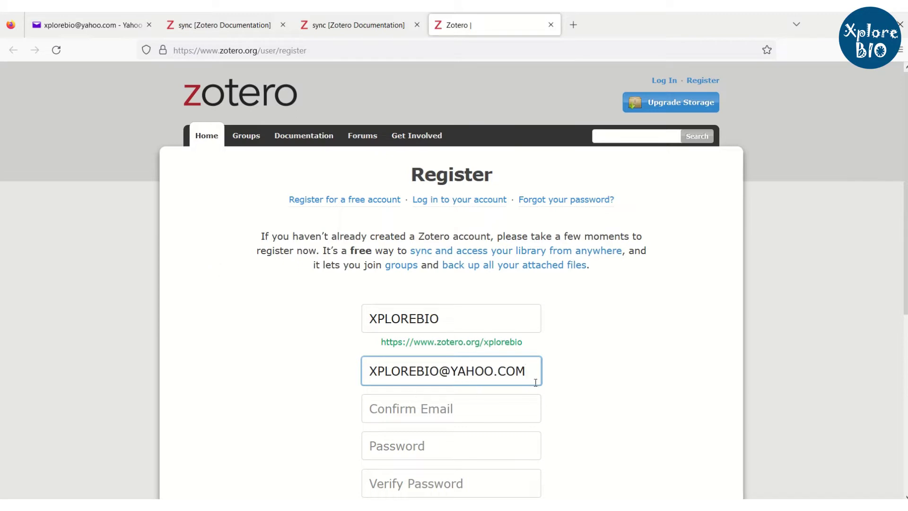
drag(536, 376, 359, 369)
key(ctrl+c)
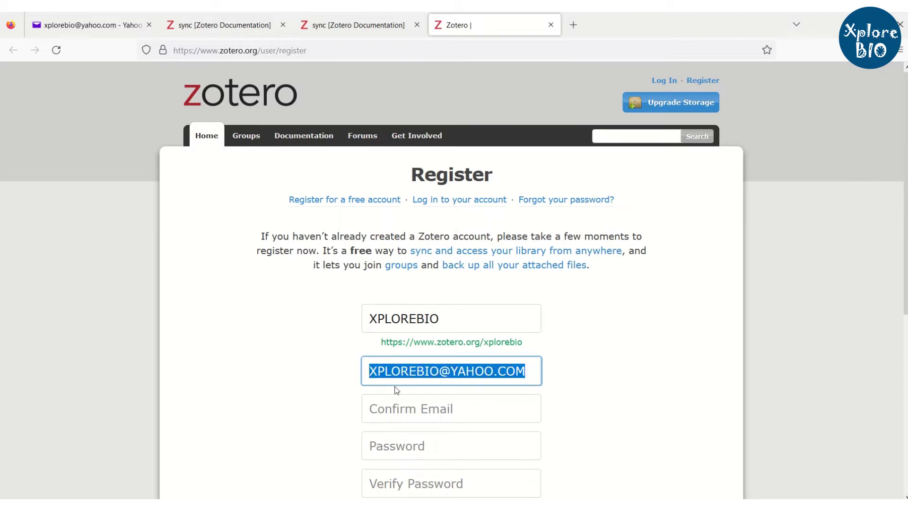
click(400, 399)
key(ctrl+v)
- Set and verify the account password, tick 'I'm not a robot', and submit the registration
click(406, 444)
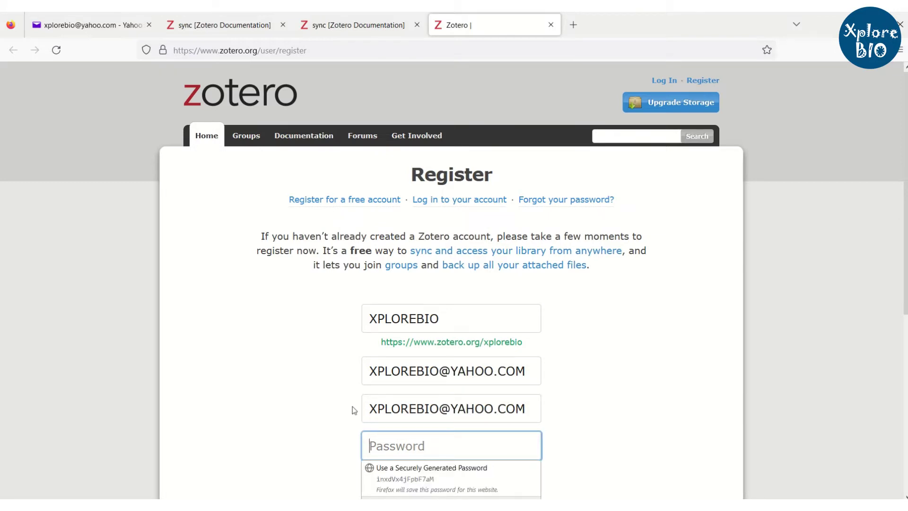
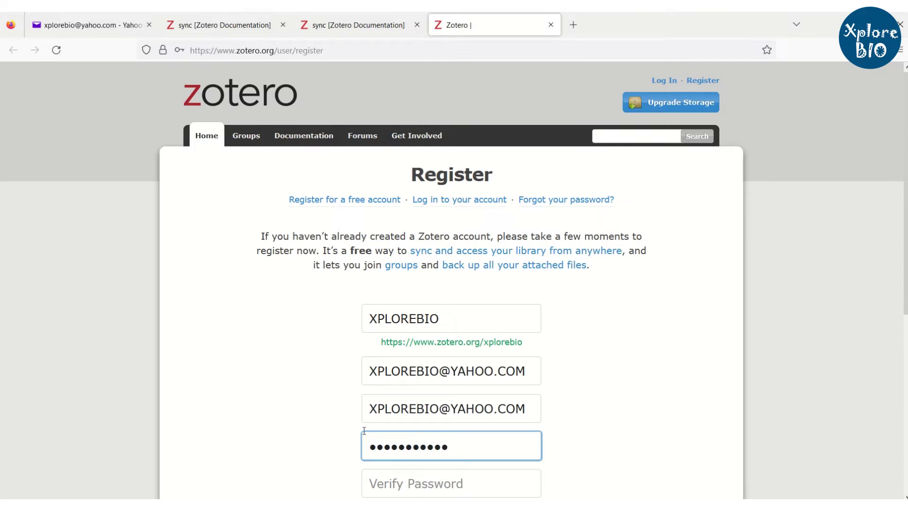
scroll(354, 410, down, 2)
key(Tab)
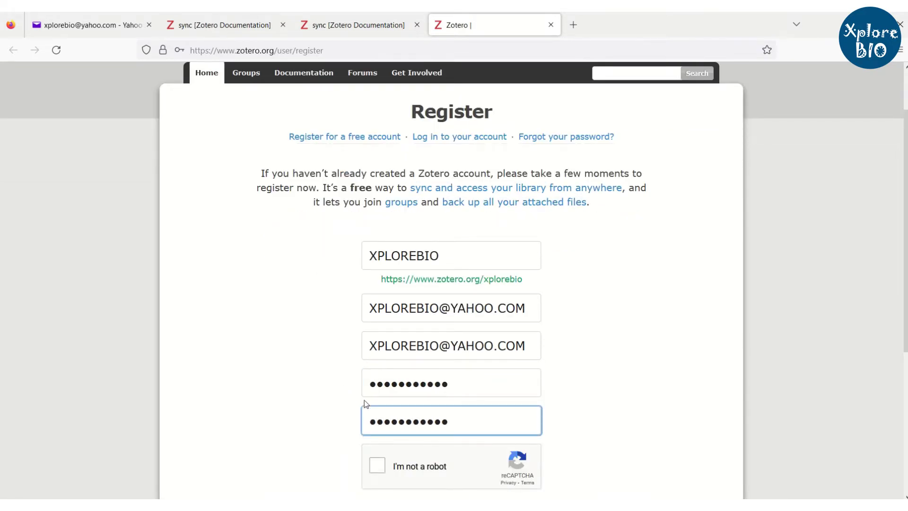
scroll(364, 401, down, 4)
click(375, 278)
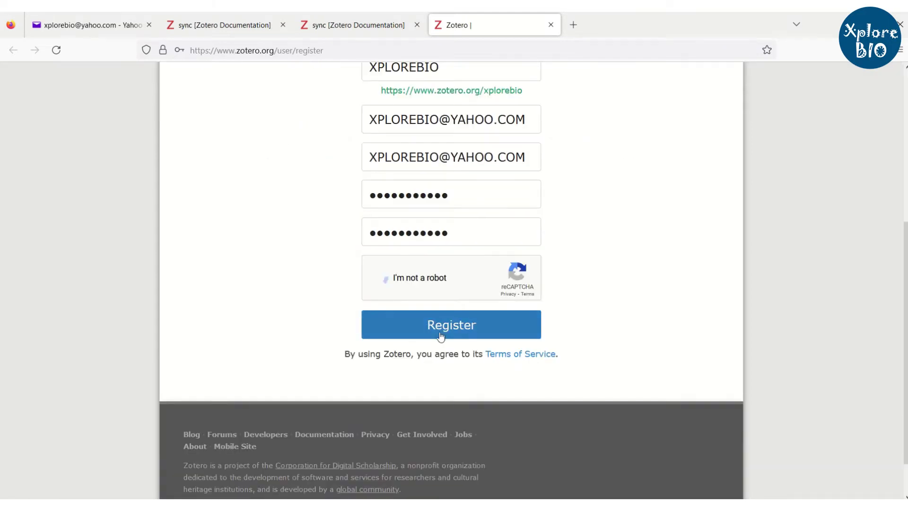
click(463, 325)
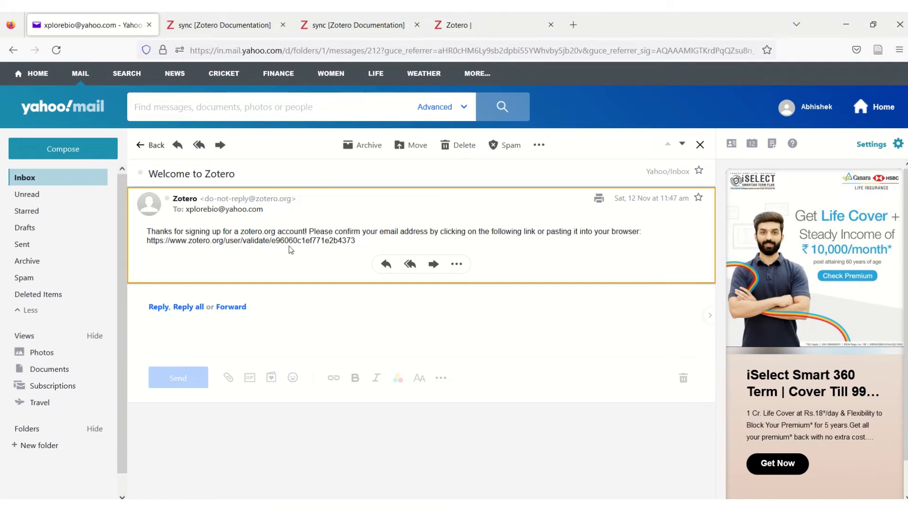
- Copy the validation link from the Welcome to Zotero e-mail and load it in a new tab
drag(357, 246, 144, 242)
right_click(168, 240)
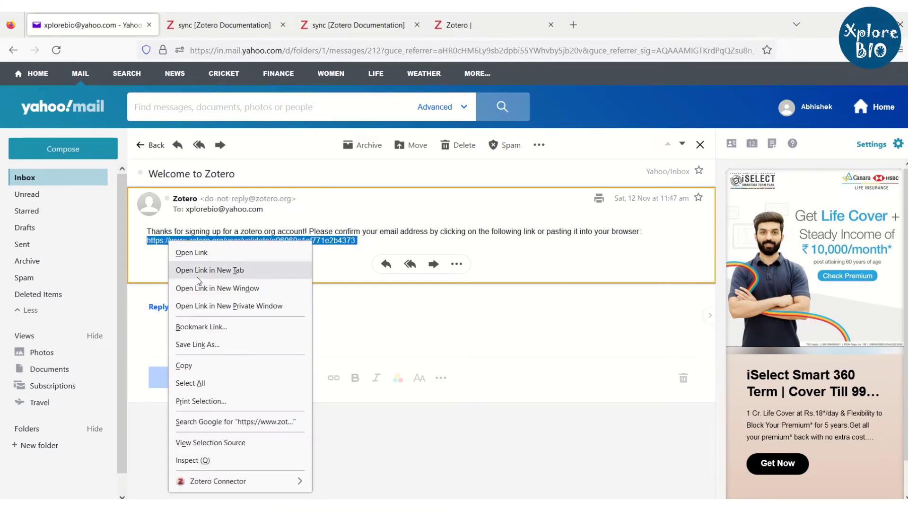
click(208, 365)
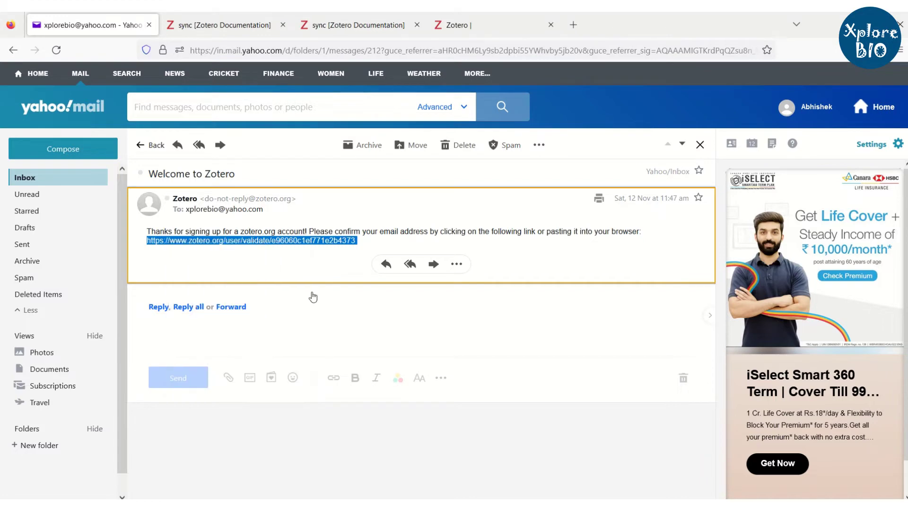
click(573, 25)
key(ctrl+v)
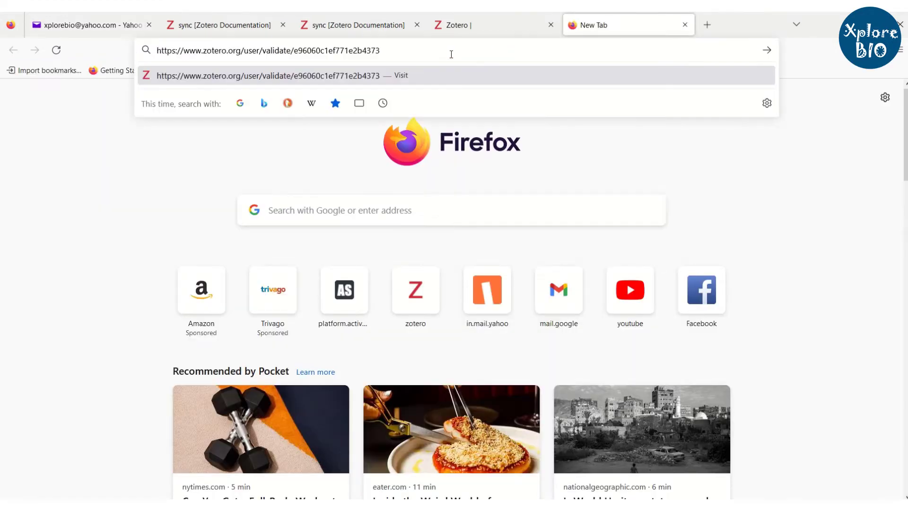
key(Return)
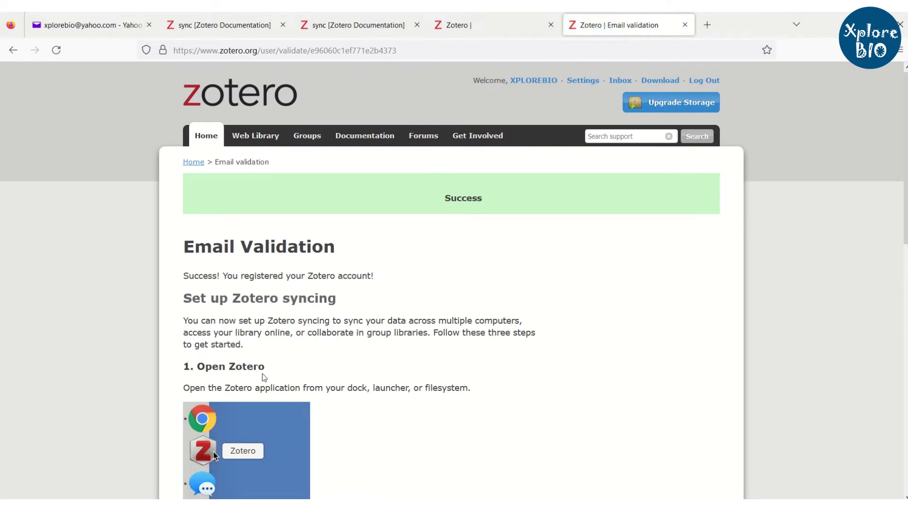
scroll(271, 375, down, 2)
scroll(447, 323, down, 5)
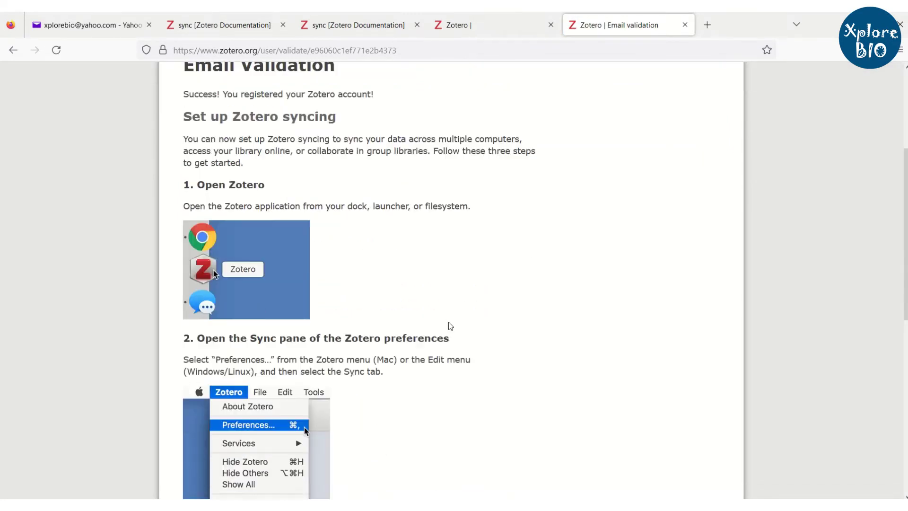
scroll(447, 323, down, 3)
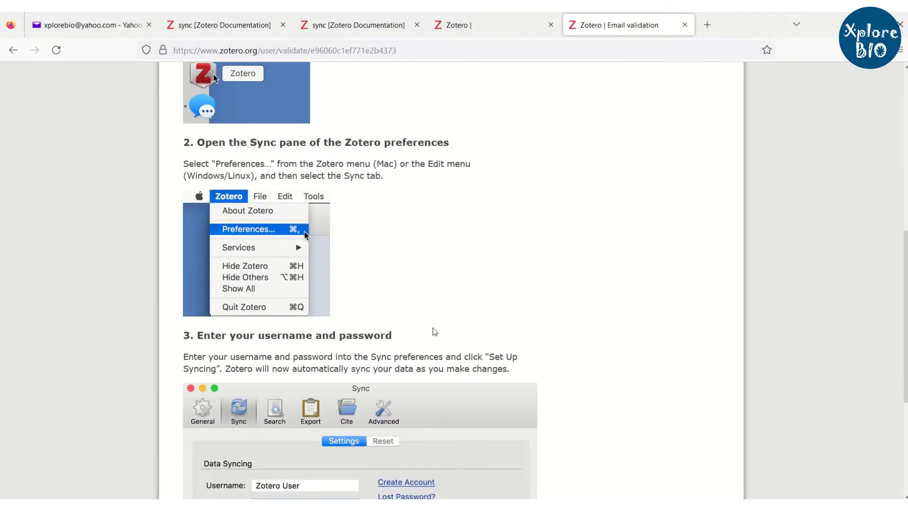
- Enter the account username and password in Sync preferences and set up syncing
mouse_move(483, 506)
click(549, 458)
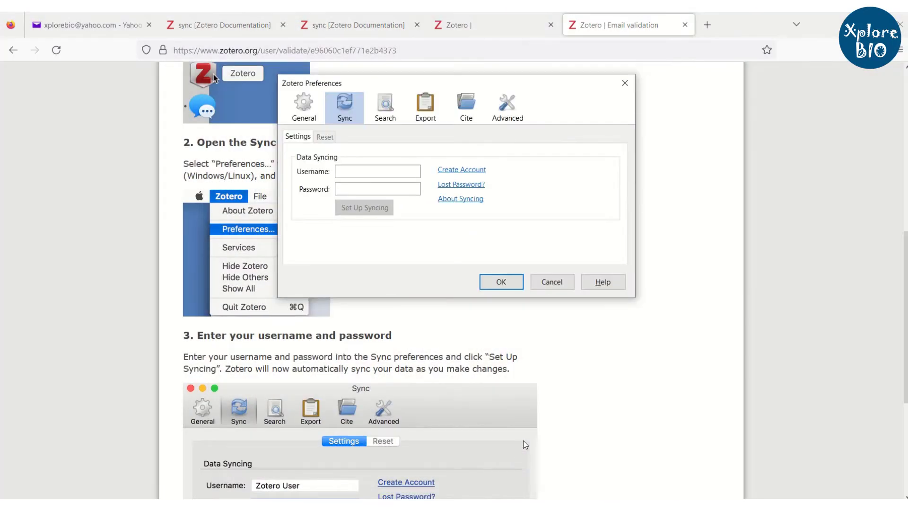
click(352, 171)
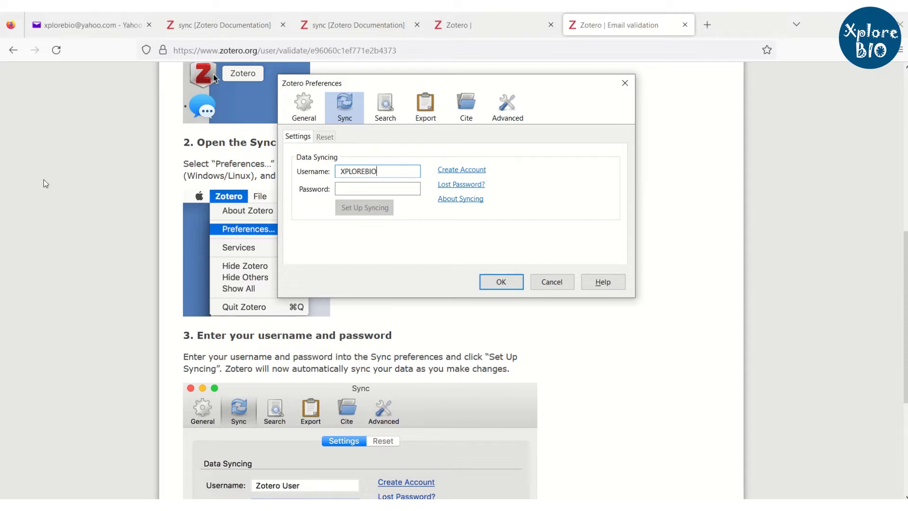
click(343, 188)
text(•)
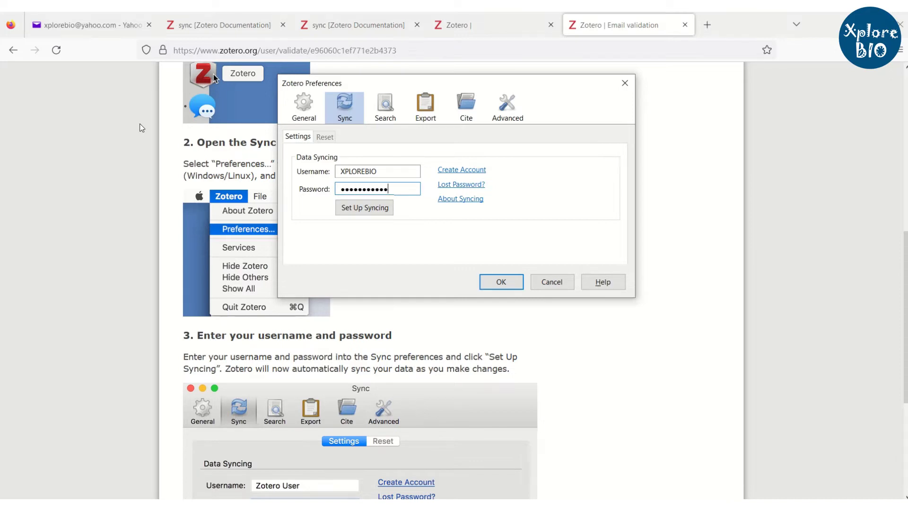
click(353, 209)
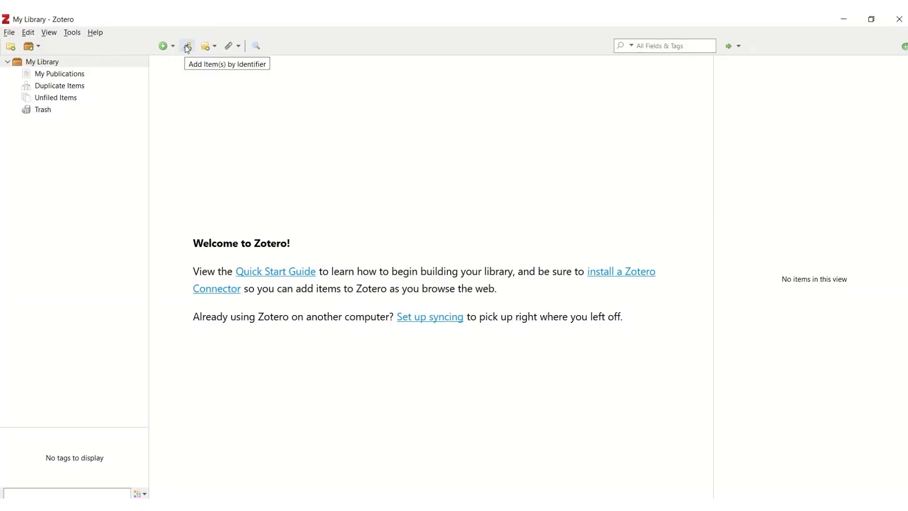
- Copy the article's DOI 10.3389/fpls.2016.02038 from the Frontiers page
click(187, 46)
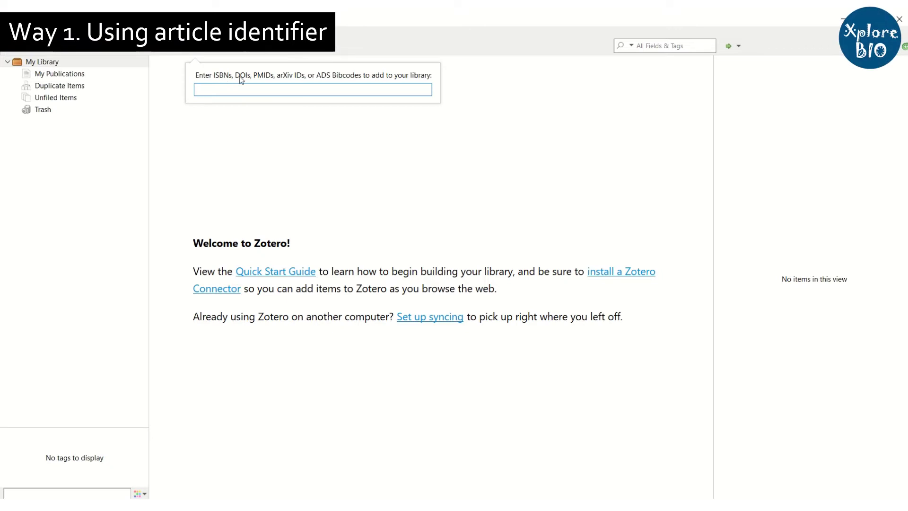
key(alt+Tab)
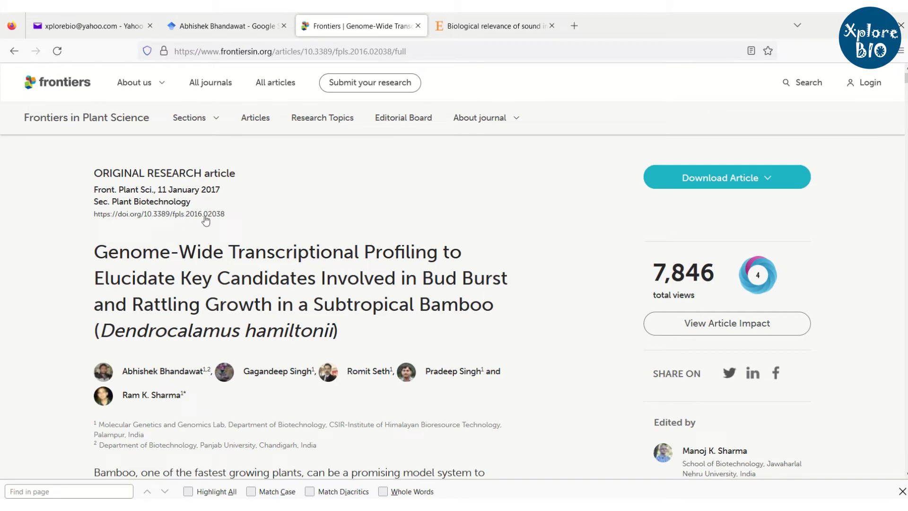
drag(188, 219, 144, 218)
right_click(158, 218)
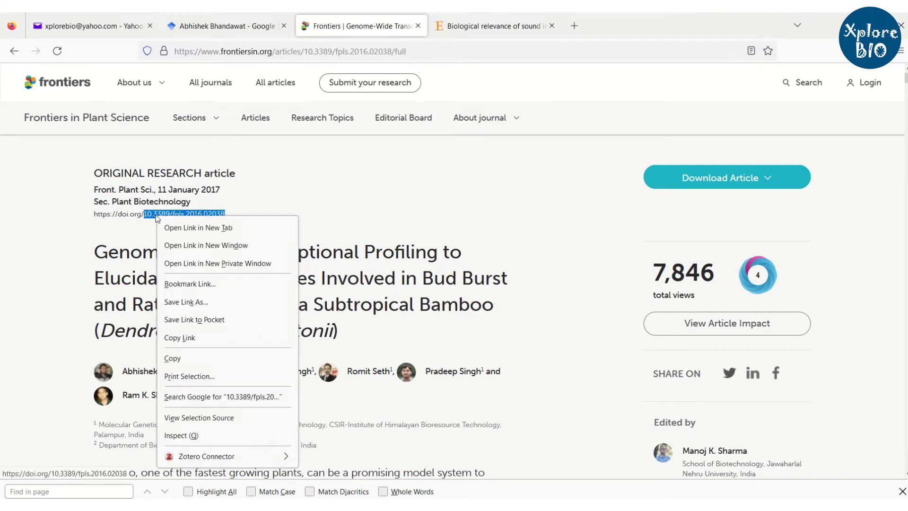
click(192, 361)
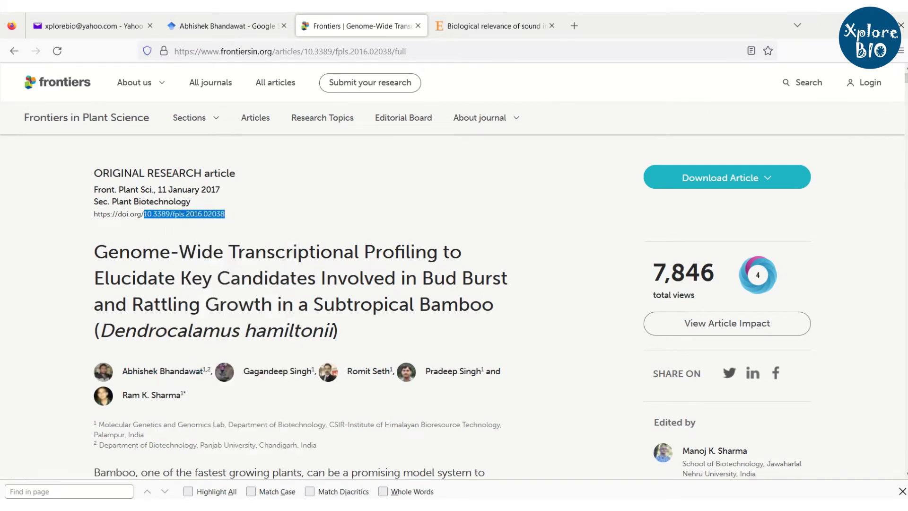
- Paste the DOI into Add Item(s) by Identifier to import the bamboo article, then check its title
key(alt+Tab)
click(187, 46)
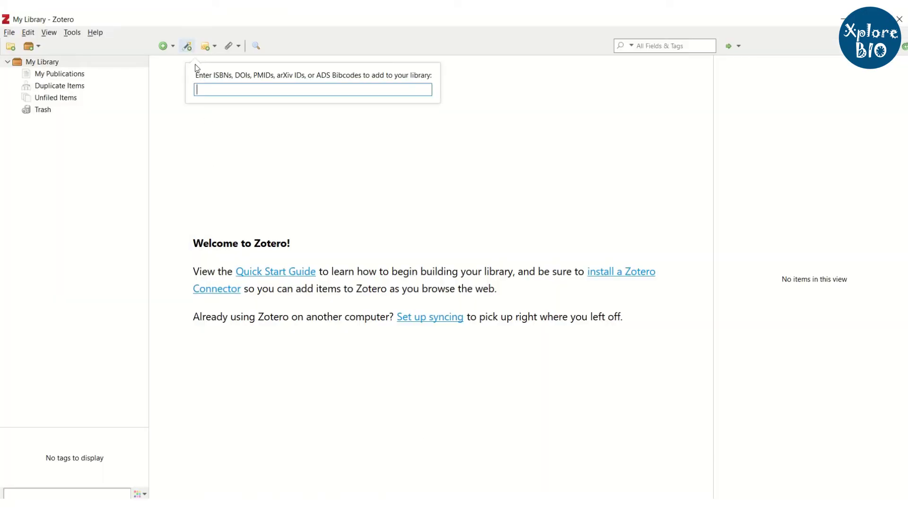
right_click(213, 88)
click(246, 140)
key(Return)
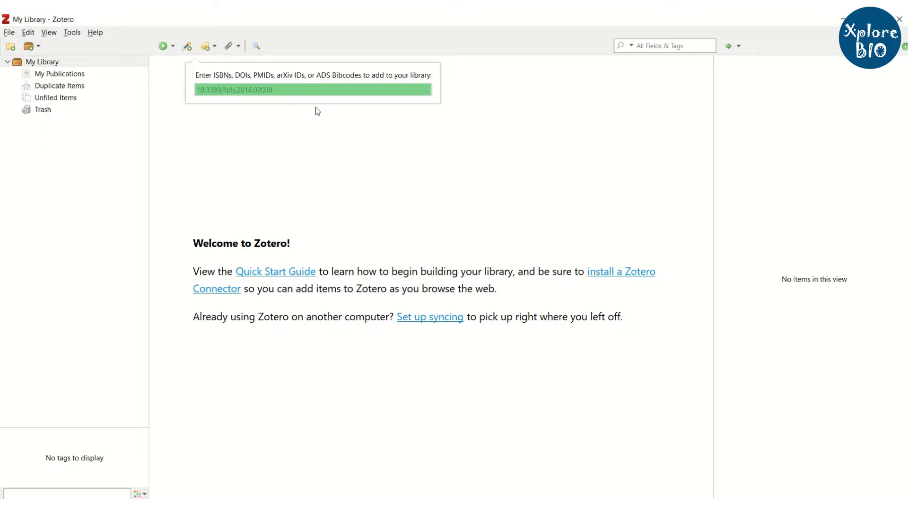
click(806, 116)
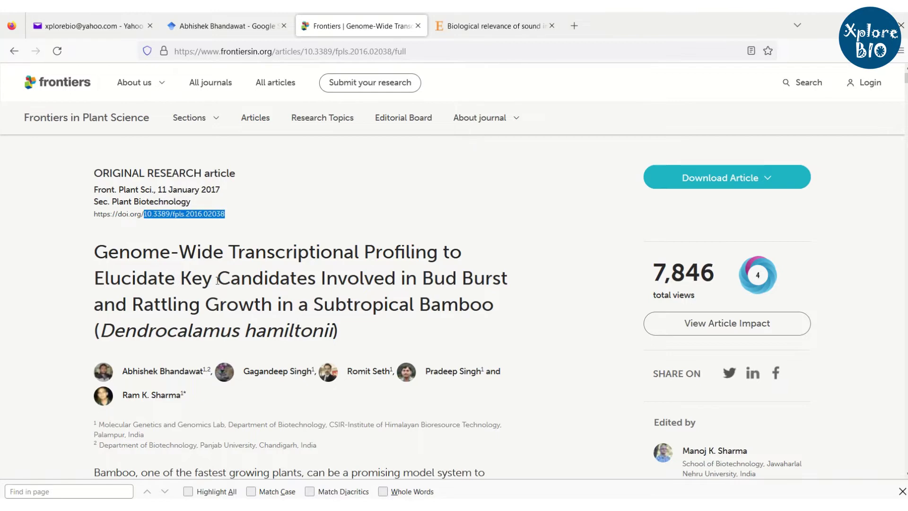
click(403, 156)
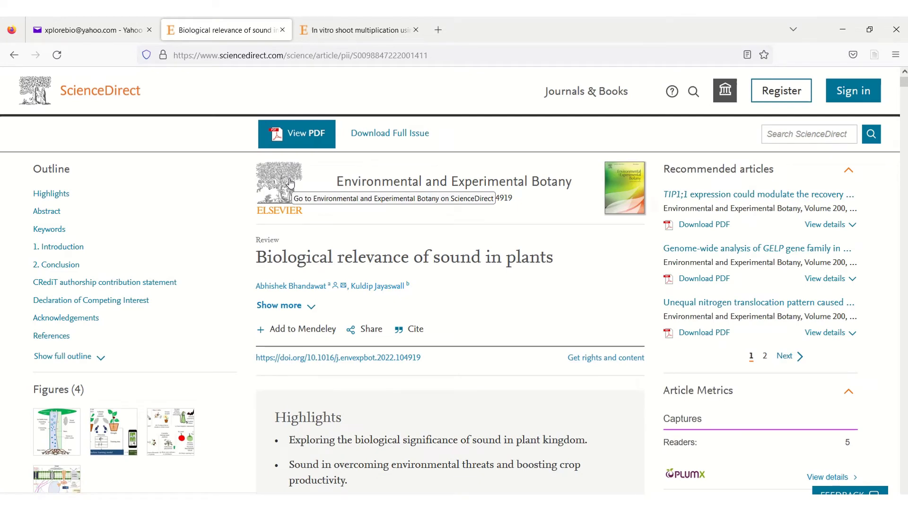
- Save 'Biological relevance of sound in plants' with its PDF to My Library and check the new Zotero item
click(871, 60)
click(871, 93)
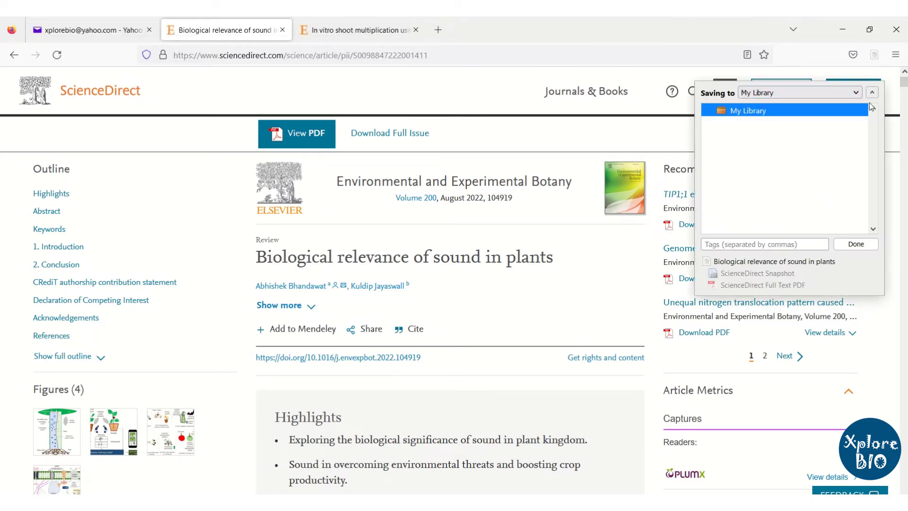
click(855, 244)
key(alt+Tab)
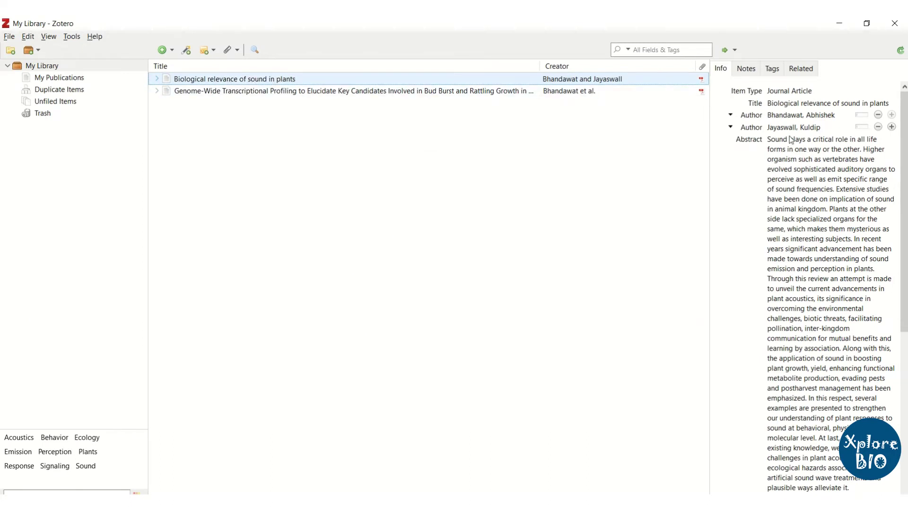
click(798, 118)
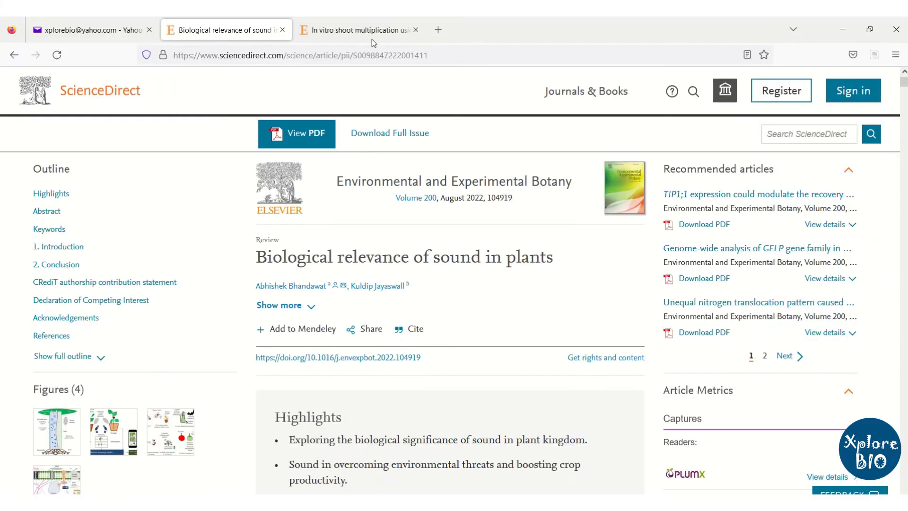
- Save the In vitro shoot multiplication article with its PDF to My Library via Zotero Connector
click(371, 39)
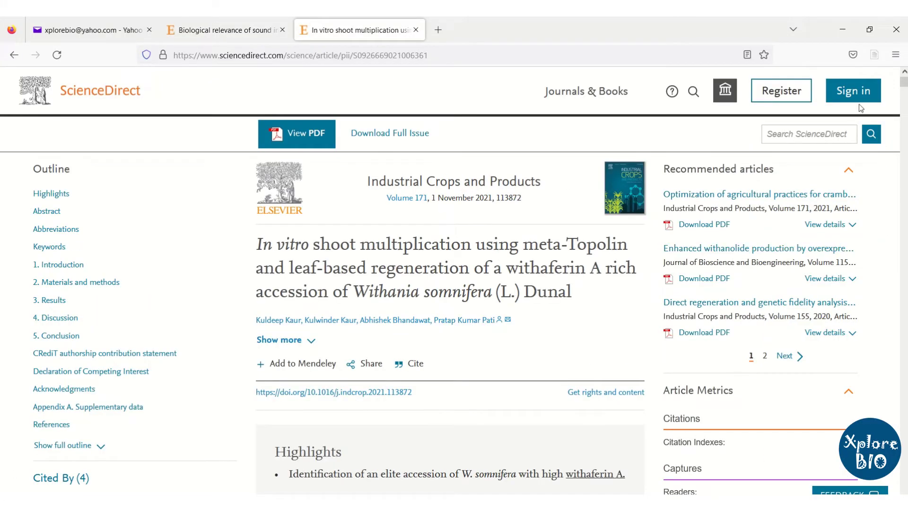
click(875, 59)
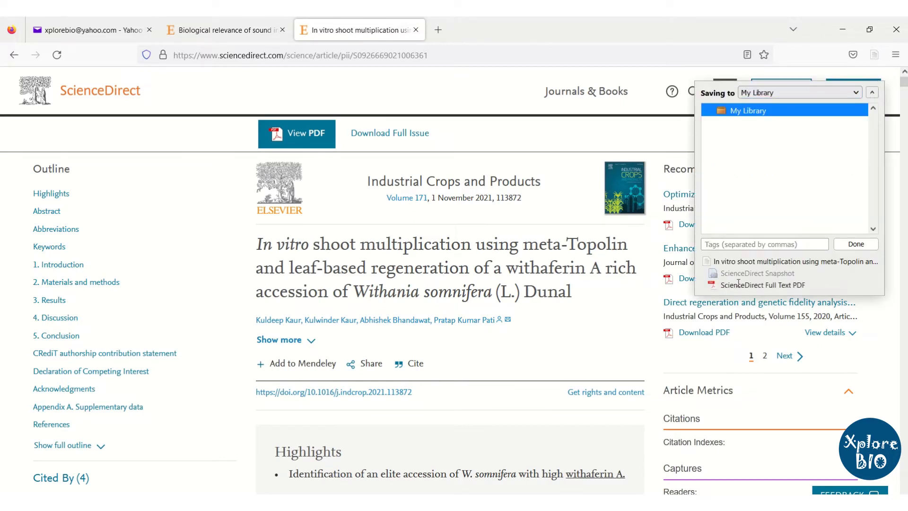
click(856, 245)
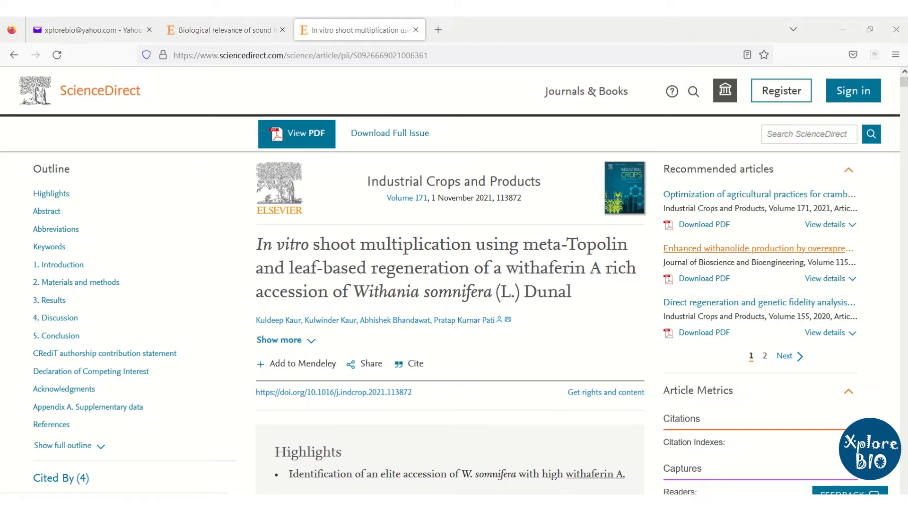
- In Zotero, check the new item's title and expand the sound-in-plants item's attachments
key(alt+Tab)
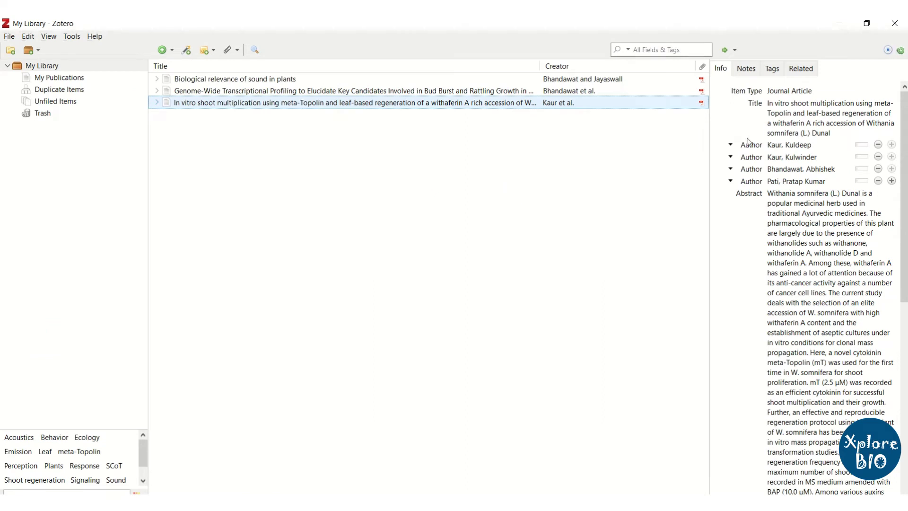
click(804, 112)
key(Return)
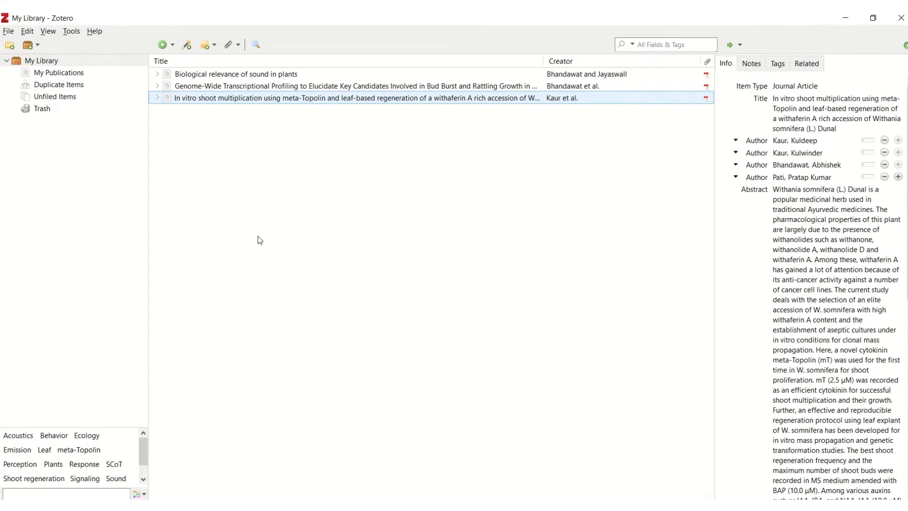
click(157, 75)
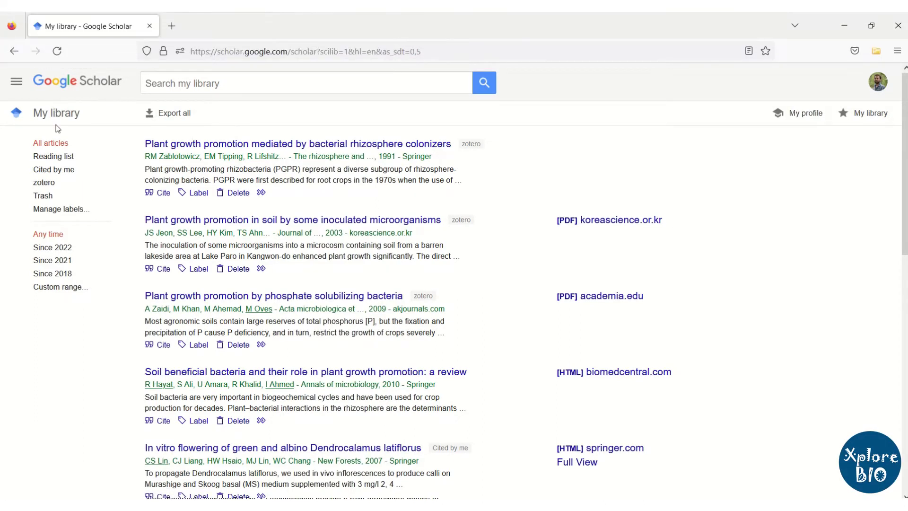
- From Google Scholar, tick the DARwin software and RNA isolation system papers and save them to Zotero
scroll(230, 321, down, 3)
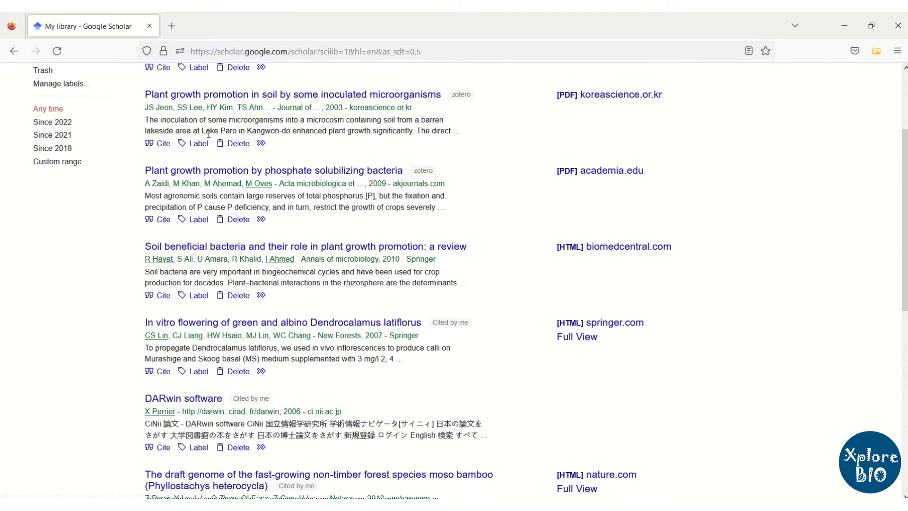
scroll(230, 320, up, 3)
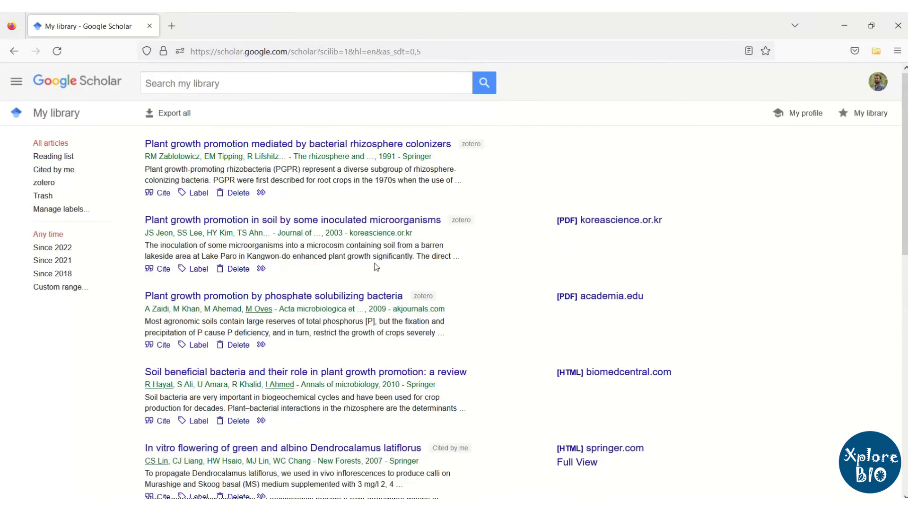
click(878, 55)
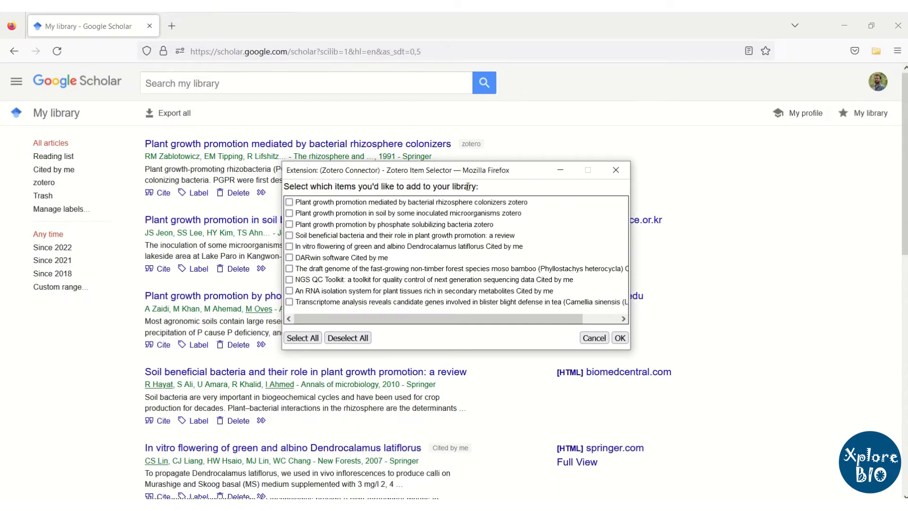
drag(461, 187, 294, 184)
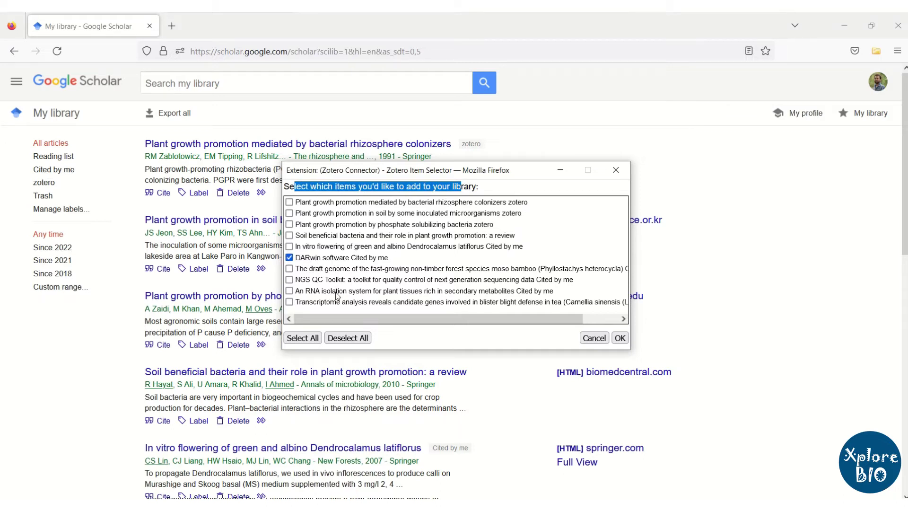
click(299, 293)
click(618, 340)
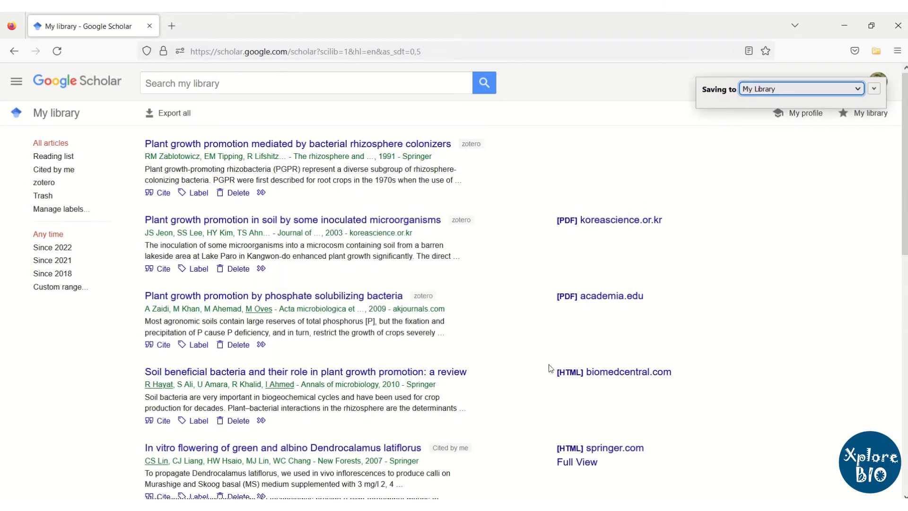
- Keep My Library as the save destination, then review the RNA isolation and DARwin items in Zotero
click(874, 89)
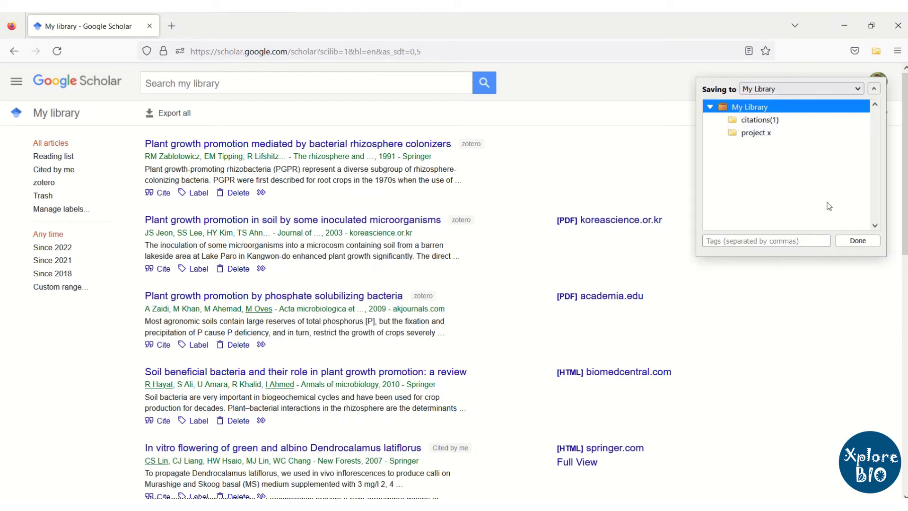
click(755, 133)
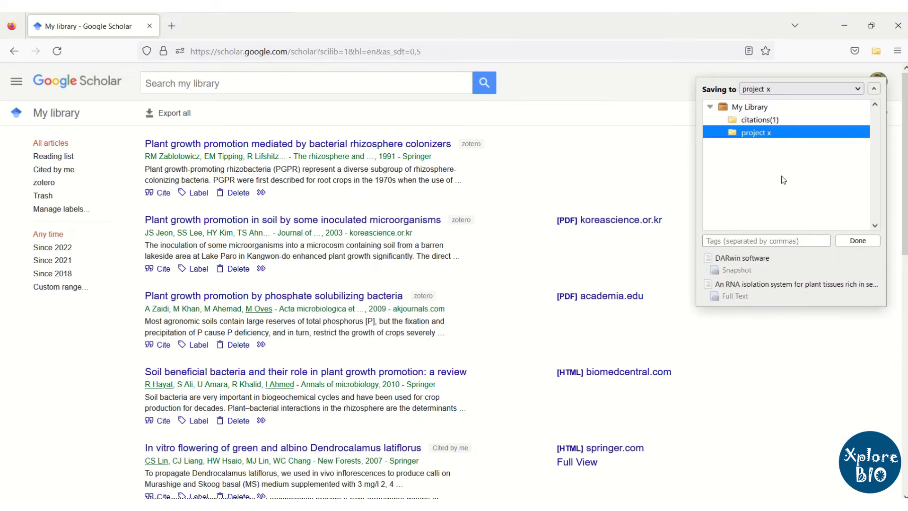
click(759, 119)
click(749, 108)
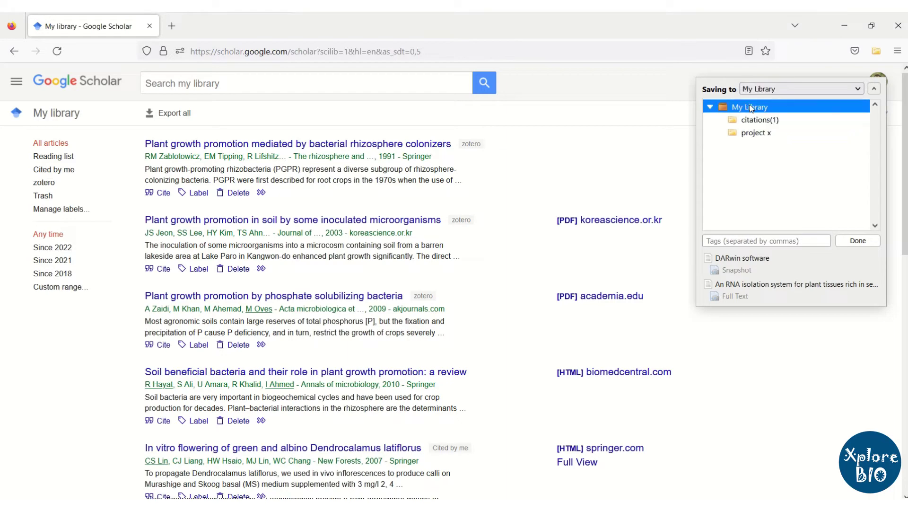
click(849, 241)
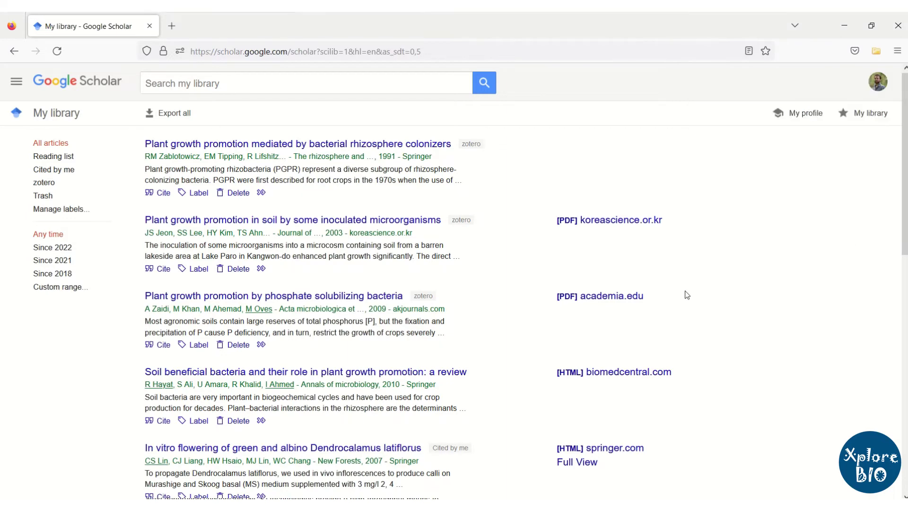
key(alt+Tab)
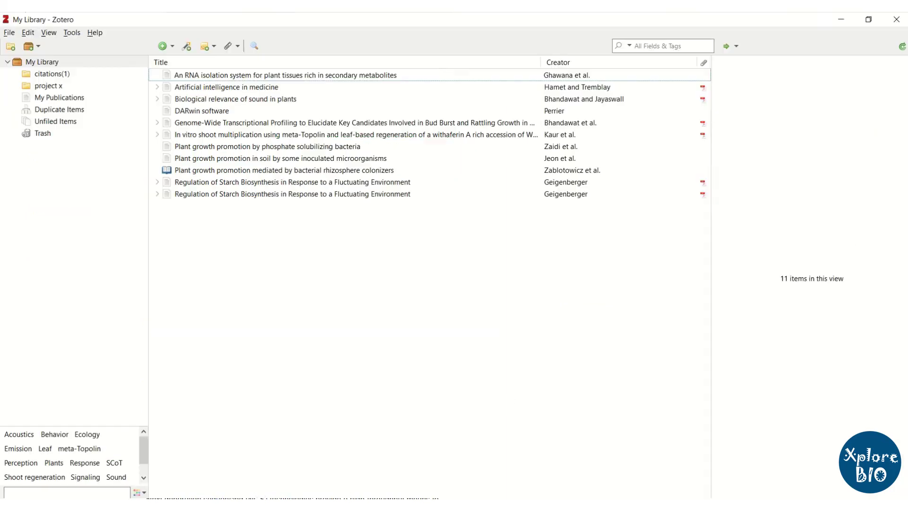
click(199, 75)
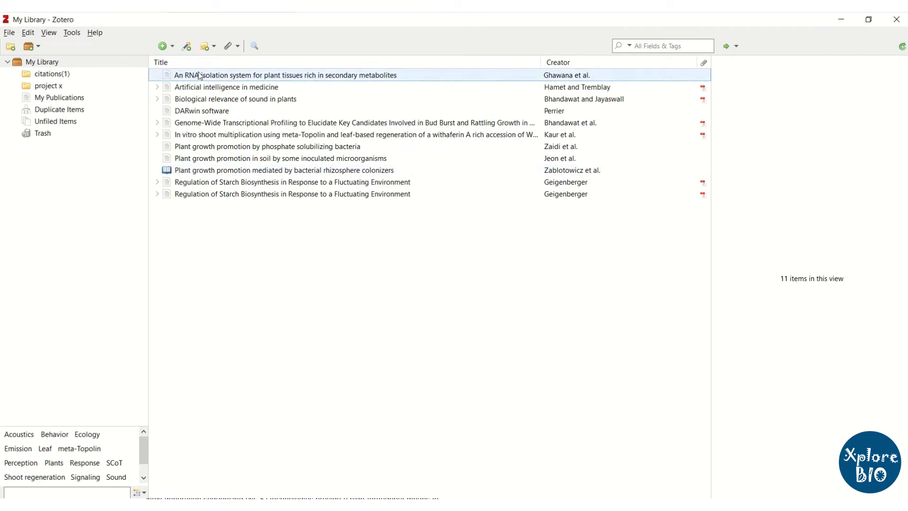
click(206, 113)
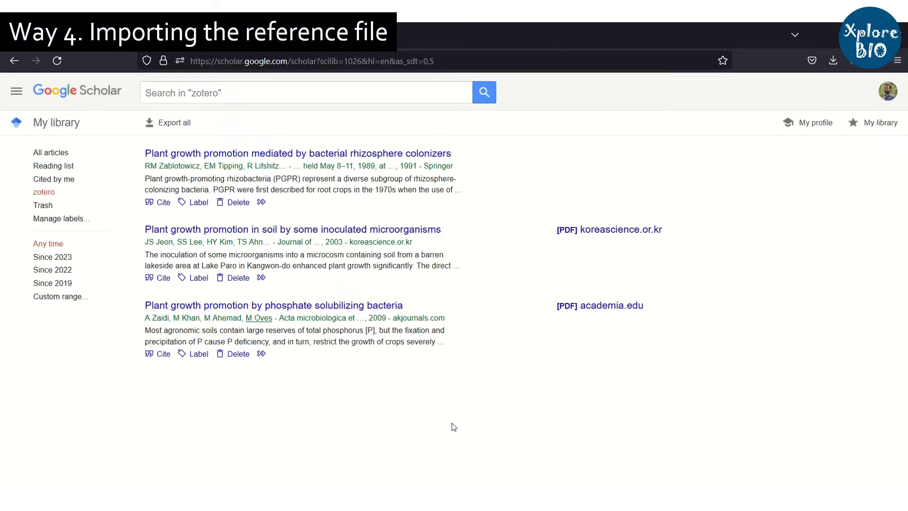
- Export all three zotero-labelled papers in RefMan format as citations(1).ris and show it in its folder
click(172, 127)
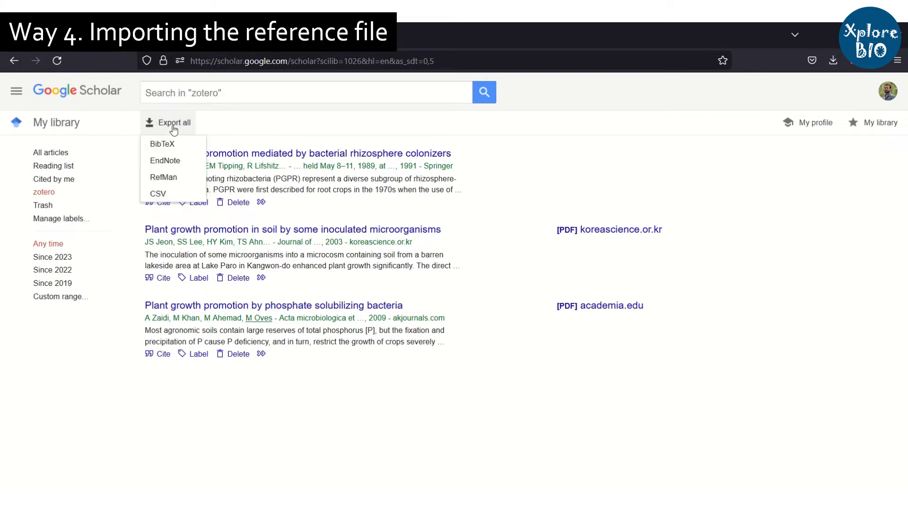
click(165, 178)
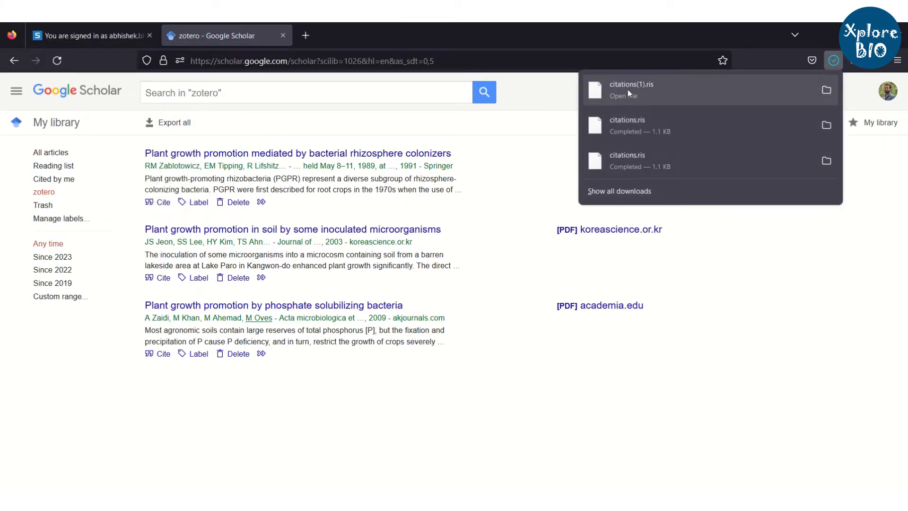
click(827, 91)
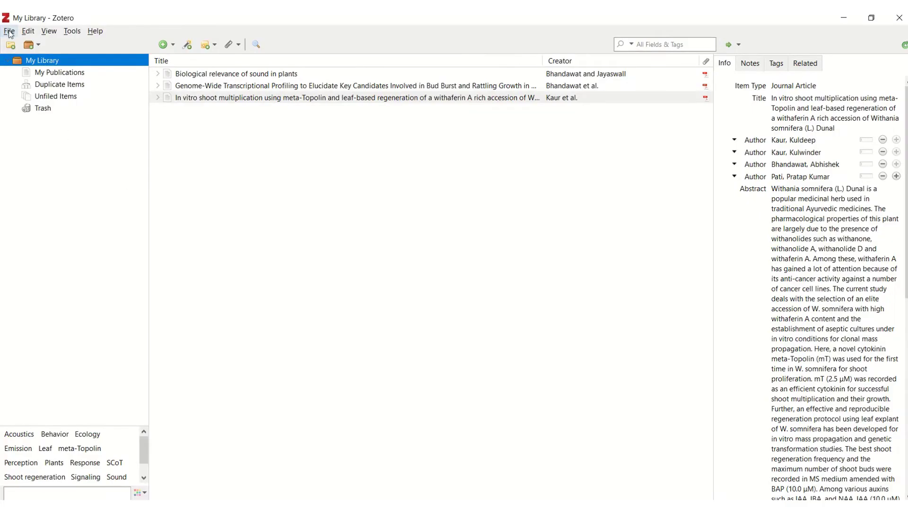
- Import citations(1).ris from a file into a new citations(1) collection
click(9, 32)
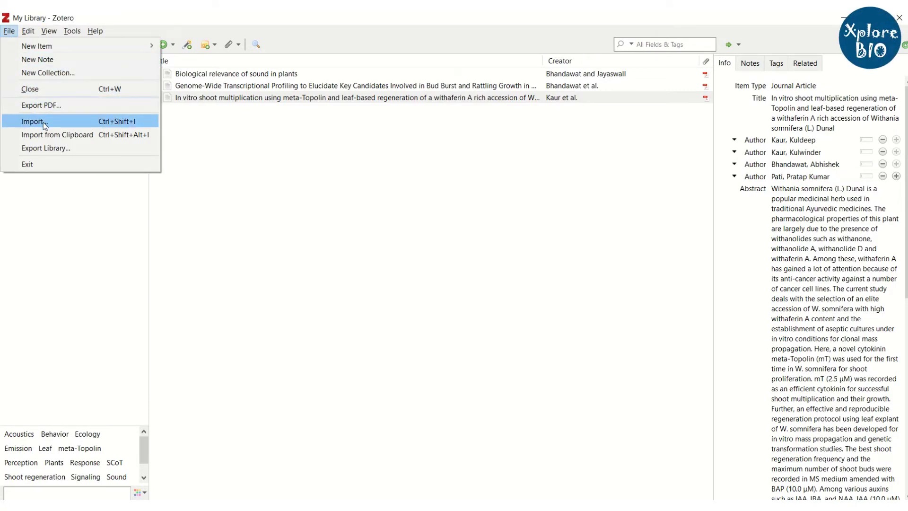
click(117, 123)
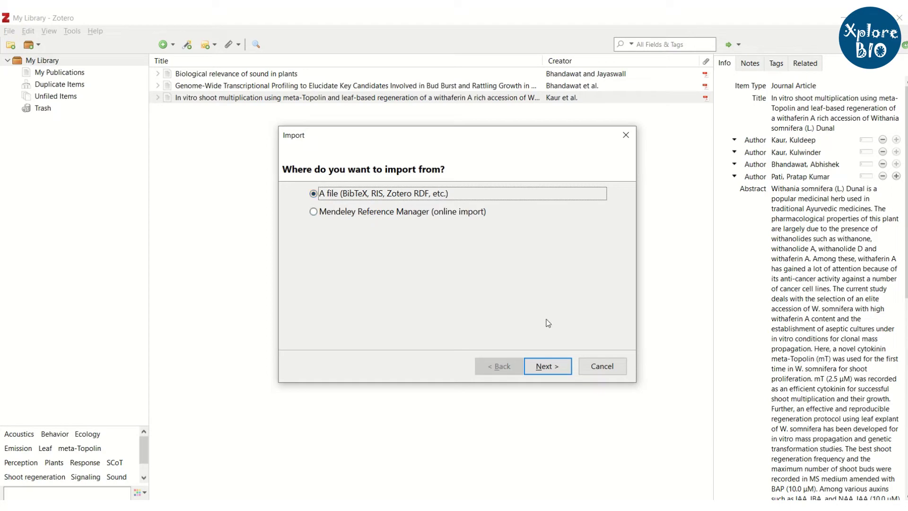
click(553, 368)
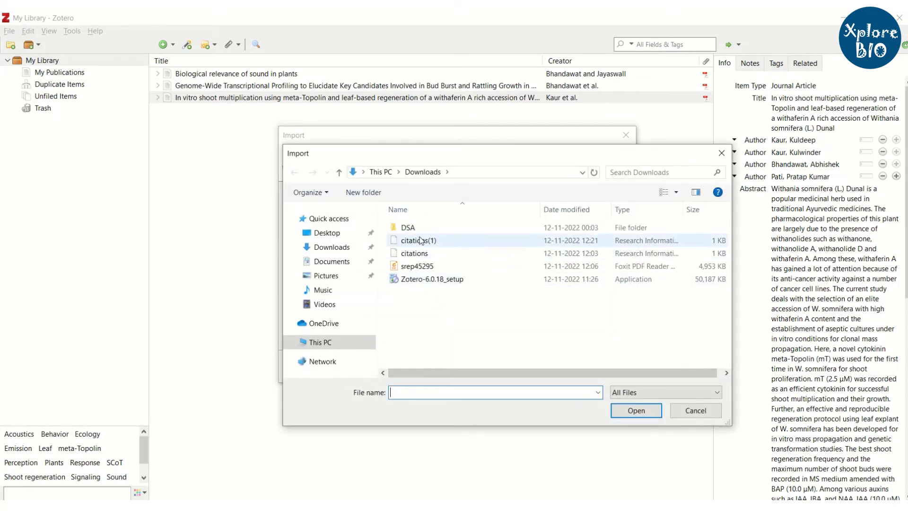
click(489, 241)
click(617, 409)
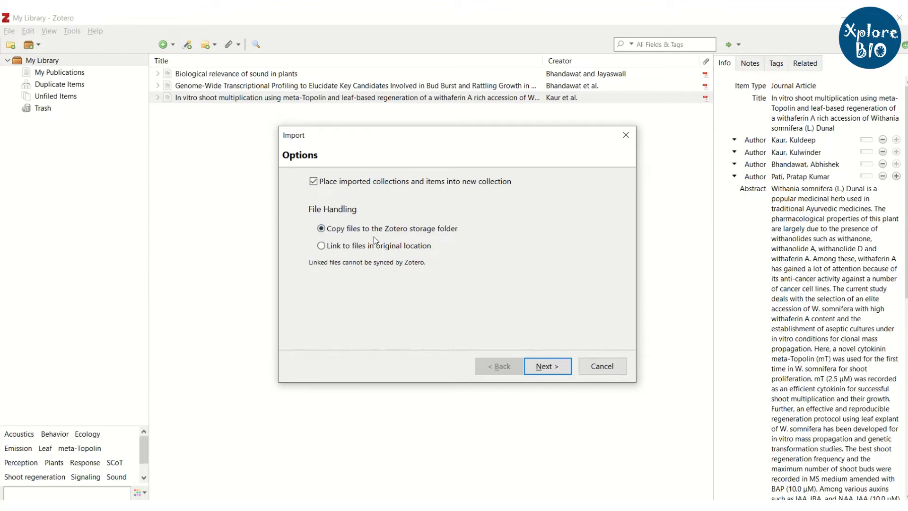
click(547, 367)
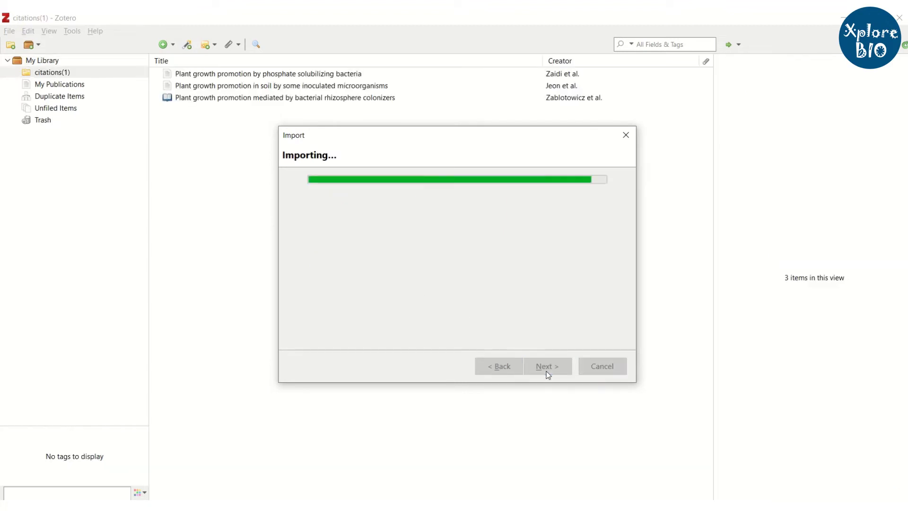
click(547, 366)
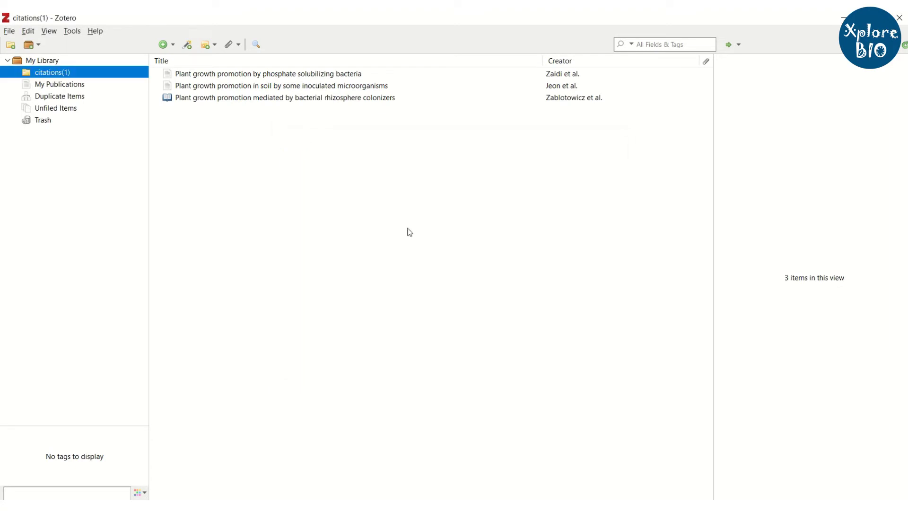
- Browse My Publications, citations(1) and My Library to review the imported items
click(59, 84)
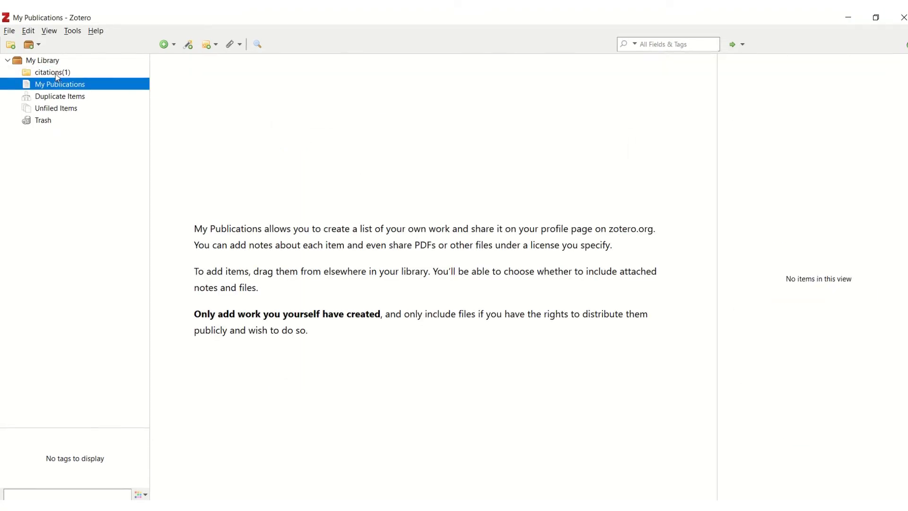
click(54, 73)
click(45, 63)
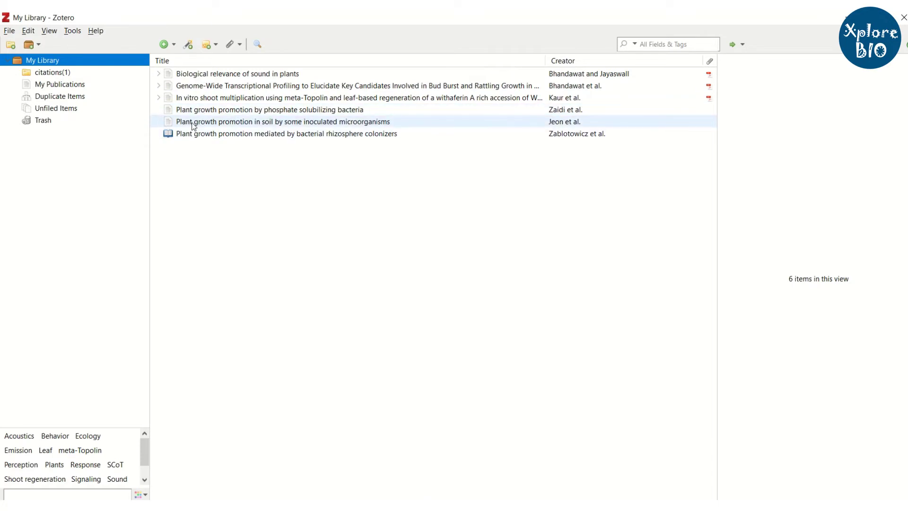
click(159, 74)
click(158, 74)
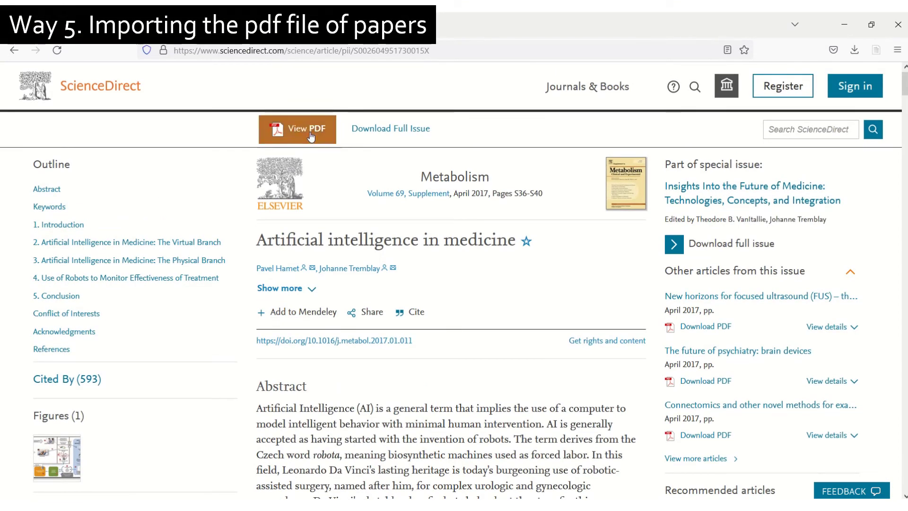
click(312, 135)
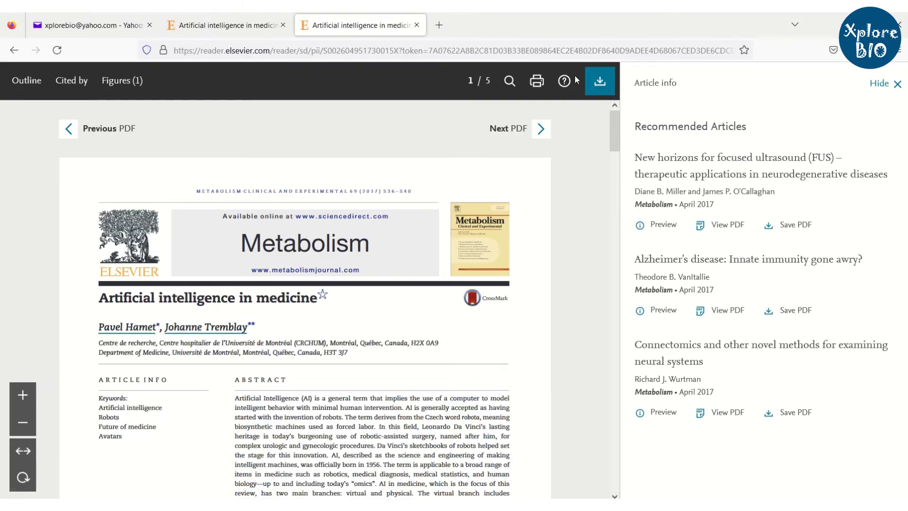
click(595, 82)
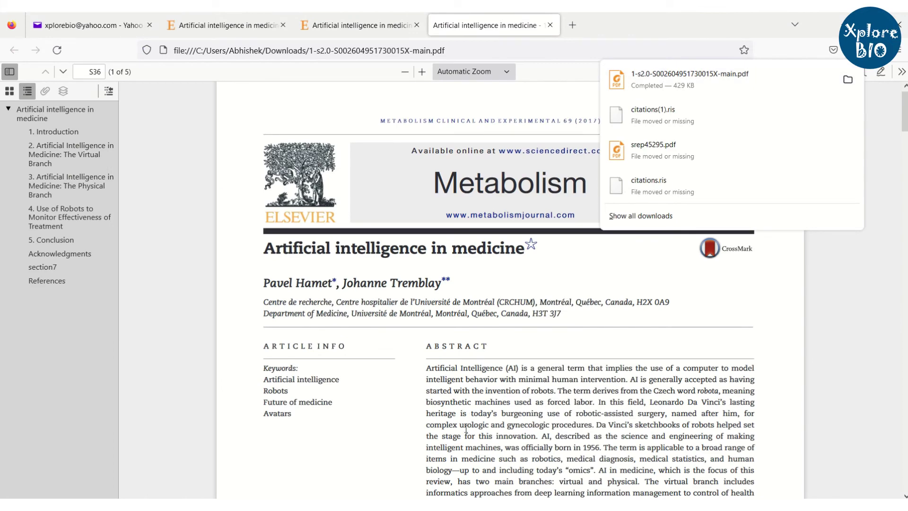
- Drag the Artificial intelligence in medicine PDF from Downloads into Zotero and view its journal article entry
click(847, 80)
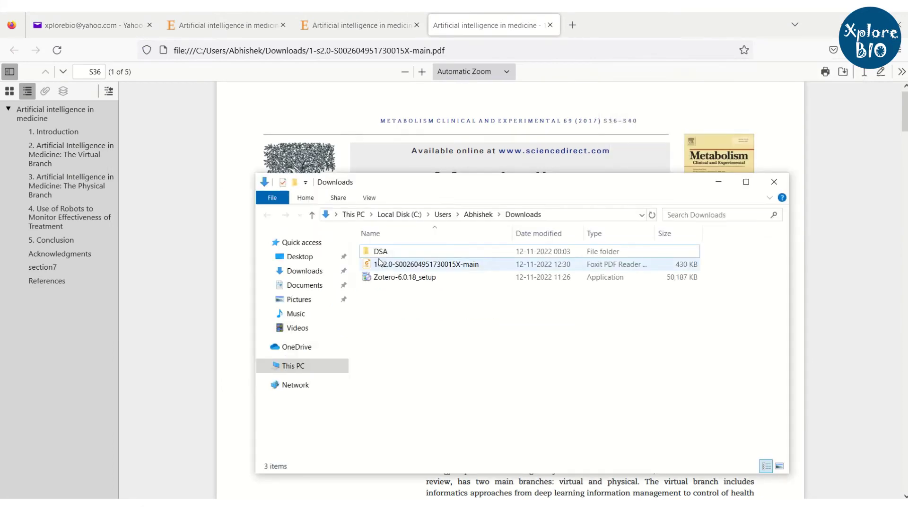
click(384, 268)
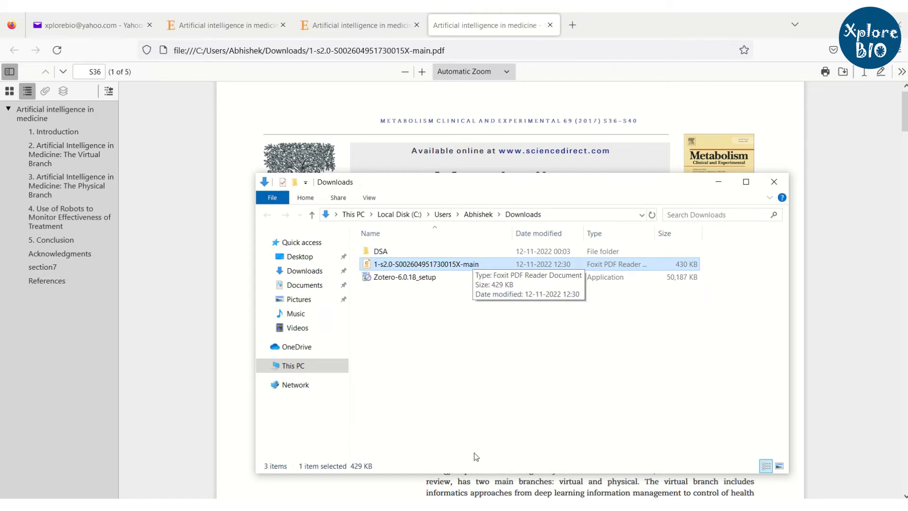
key(alt+Tab)
key(alt+Tab)
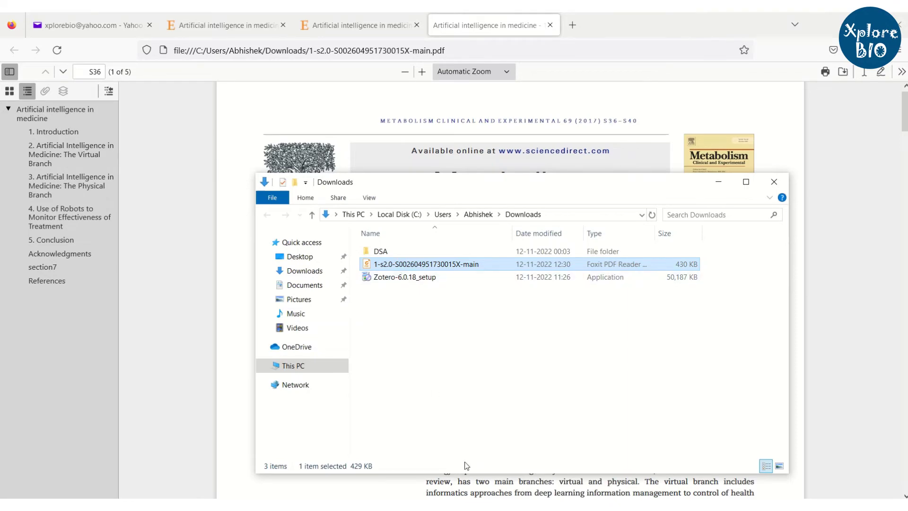
key(alt+Tab)
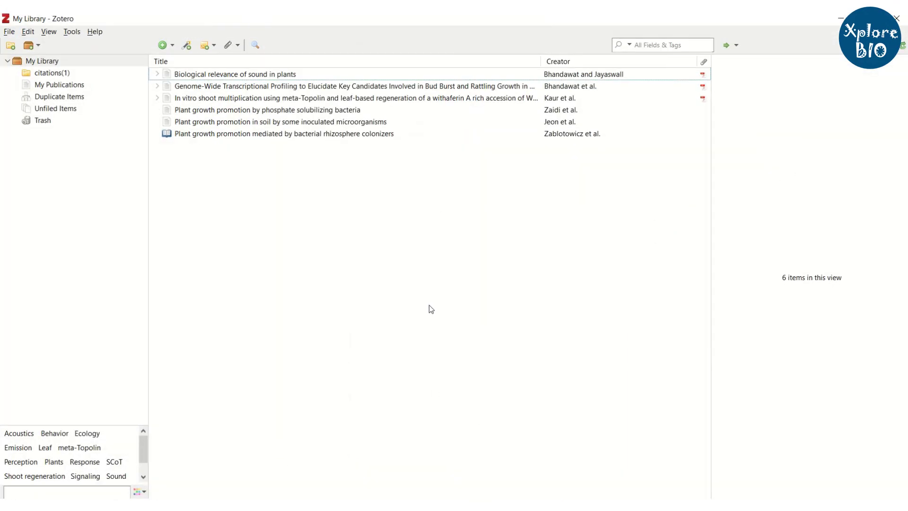
key(alt+Tab)
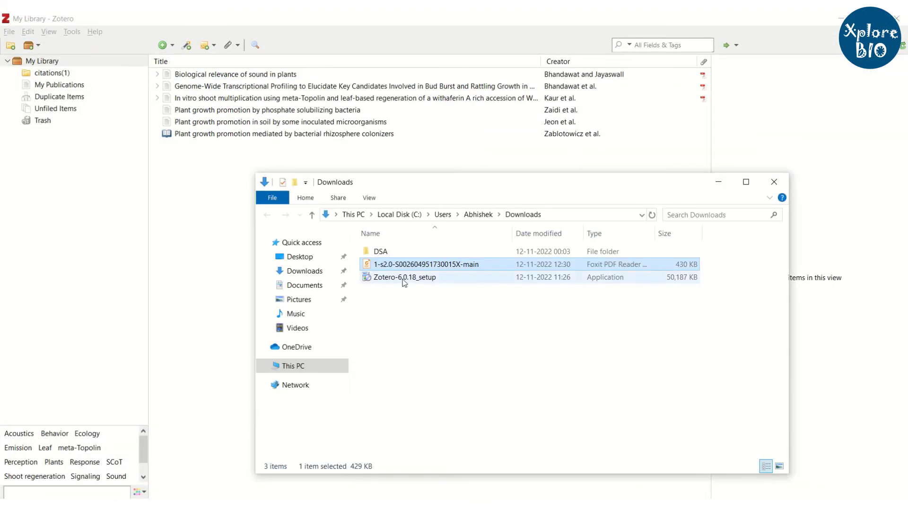
drag(236, 196, 211, 177)
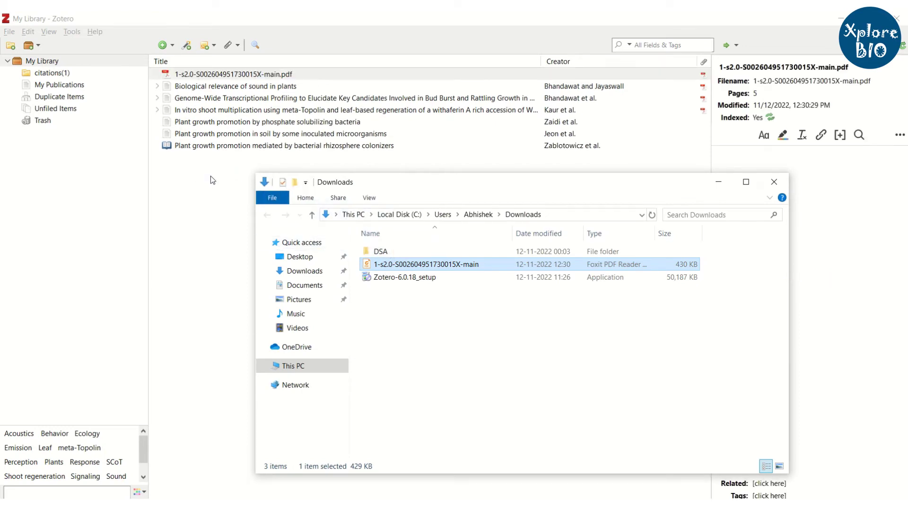
click(210, 176)
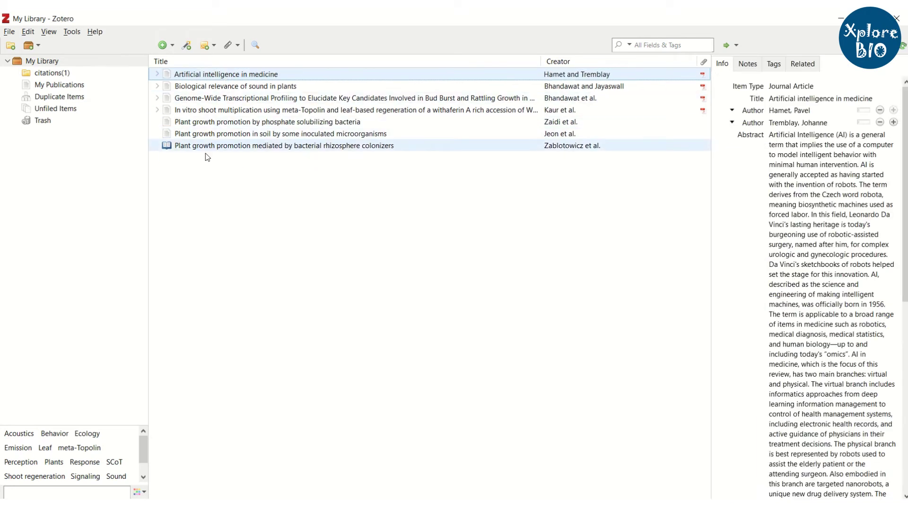
click(48, 62)
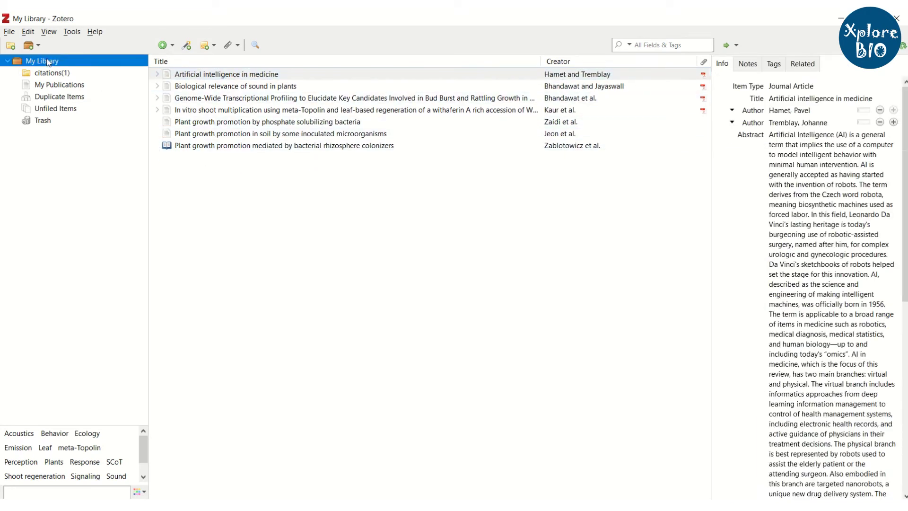
click(280, 76)
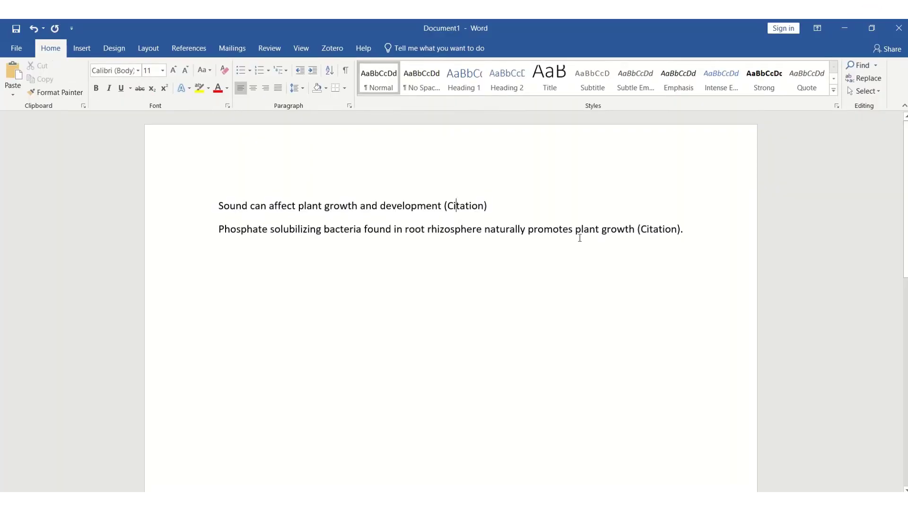
- Insert a Bhandawat and Jayaswall 2022 citation, found by searching 'bhandawa', into sentence one and delete '(Citation)'
double_click(654, 232)
click(559, 268)
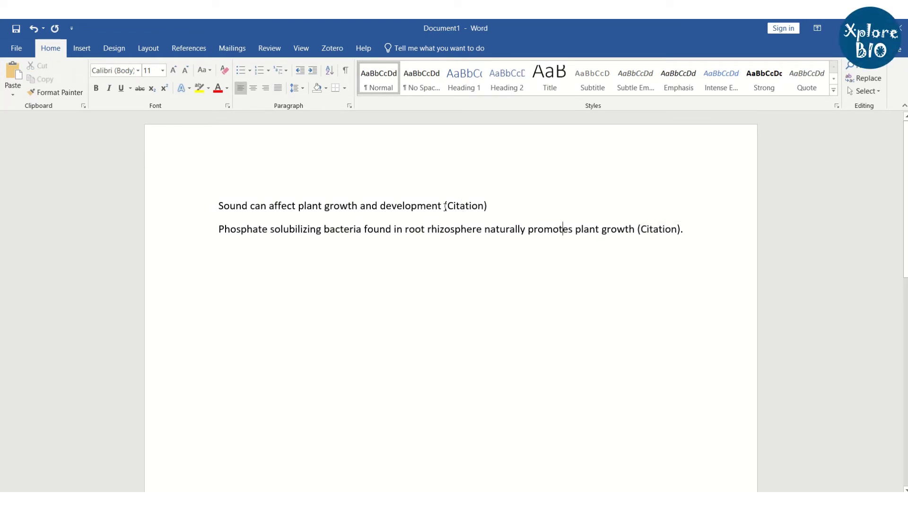
click(331, 47)
click(16, 86)
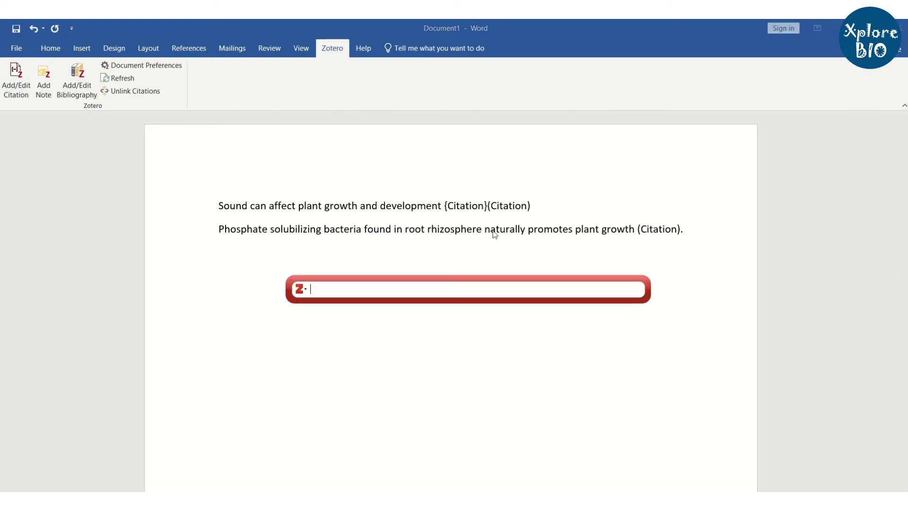
text(bhandawa)
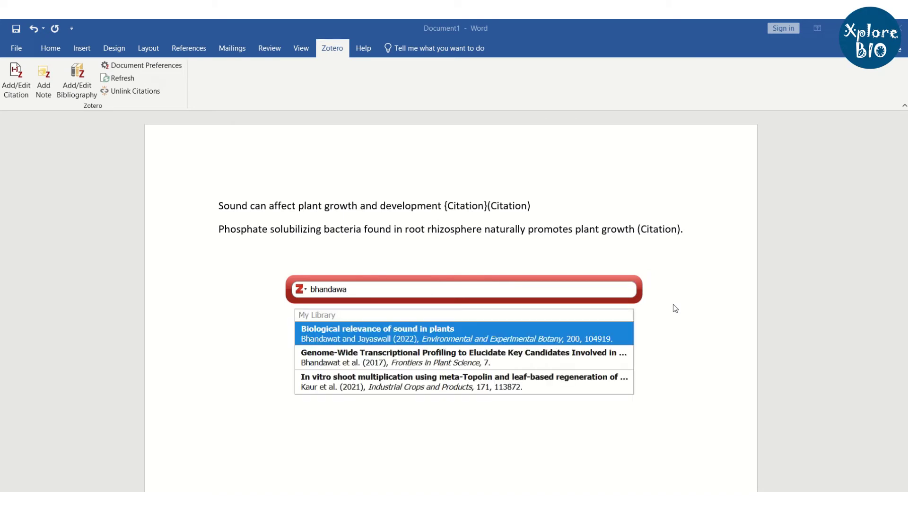
click(370, 331)
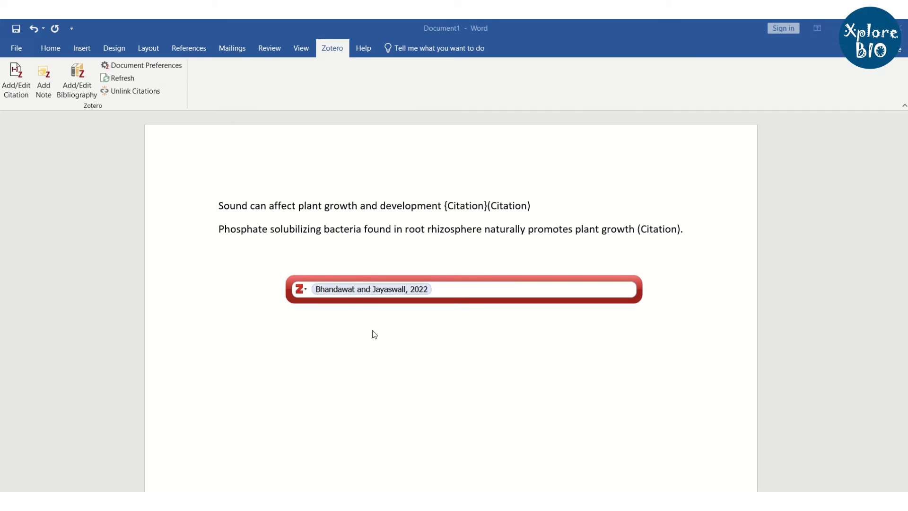
key(Return)
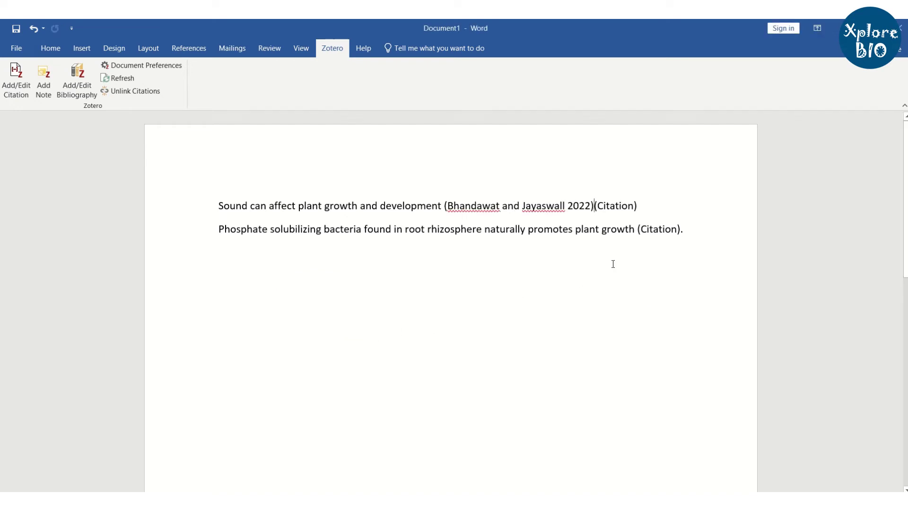
drag(639, 205, 598, 207)
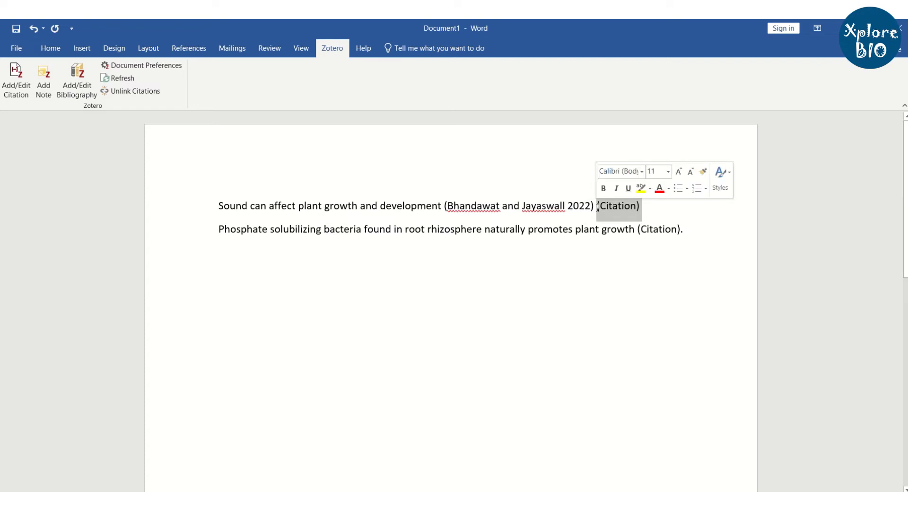
key(Delete)
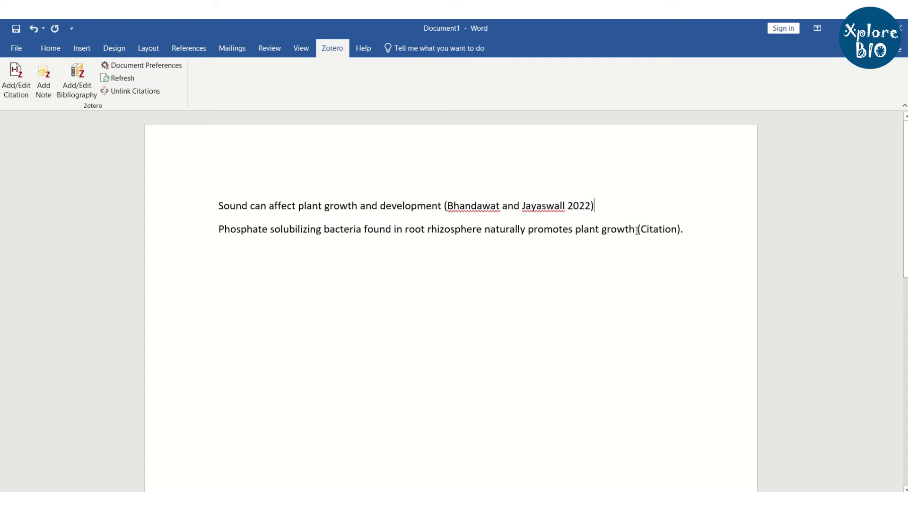
- Insert one citation of Zaidi et al. 2009 and Zablotowicz et al. 1991 into the second sentence
click(16, 80)
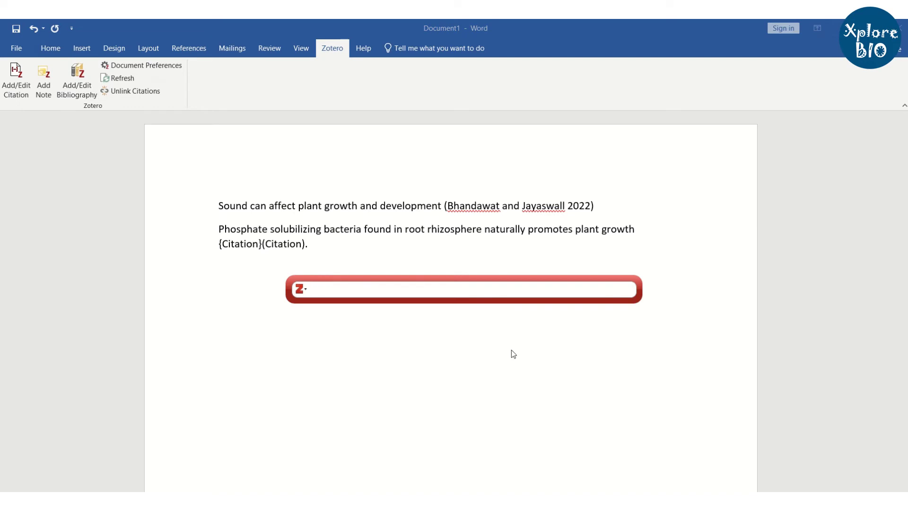
text(phosp)
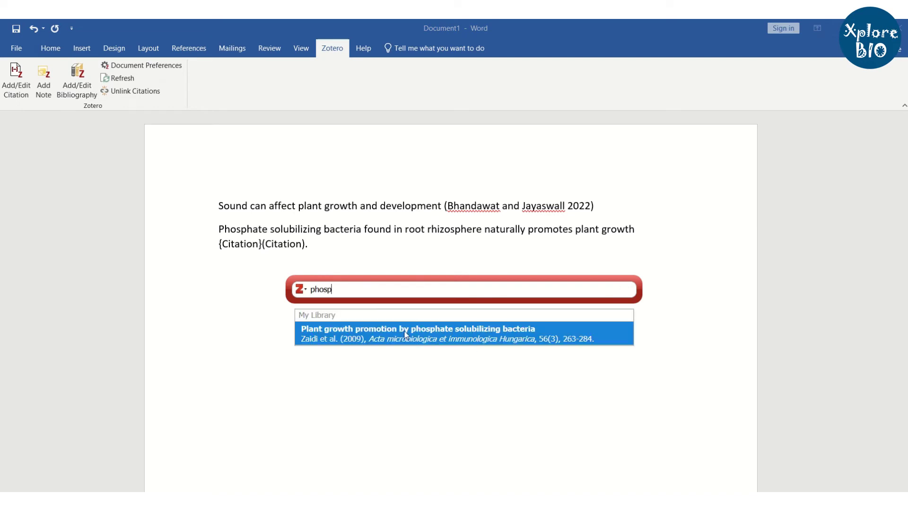
click(416, 336)
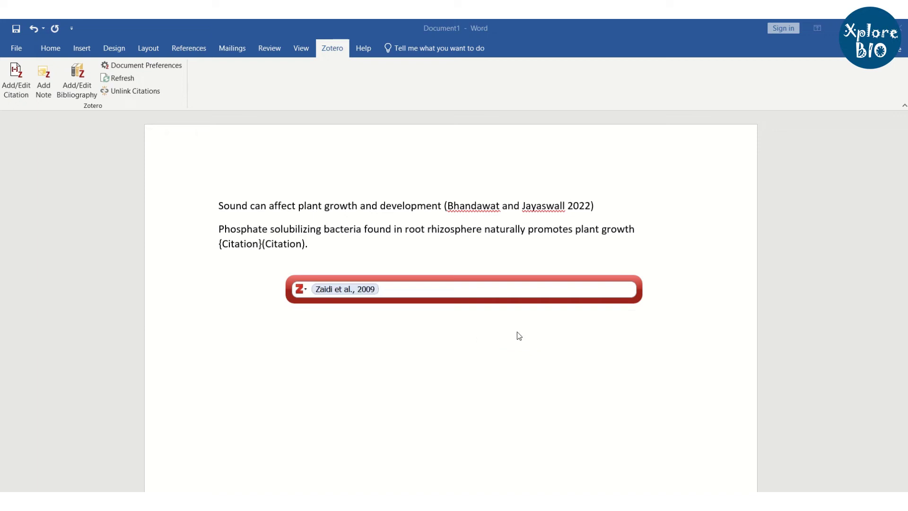
text(bact)
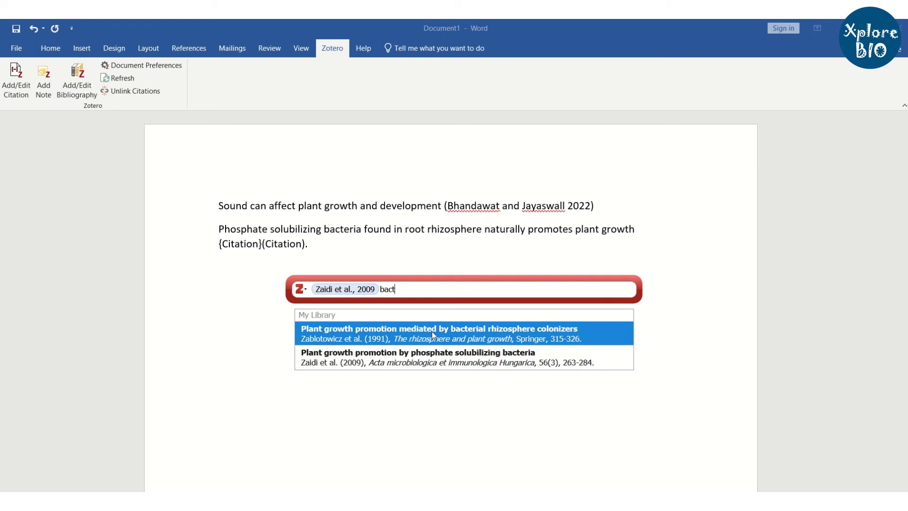
click(432, 330)
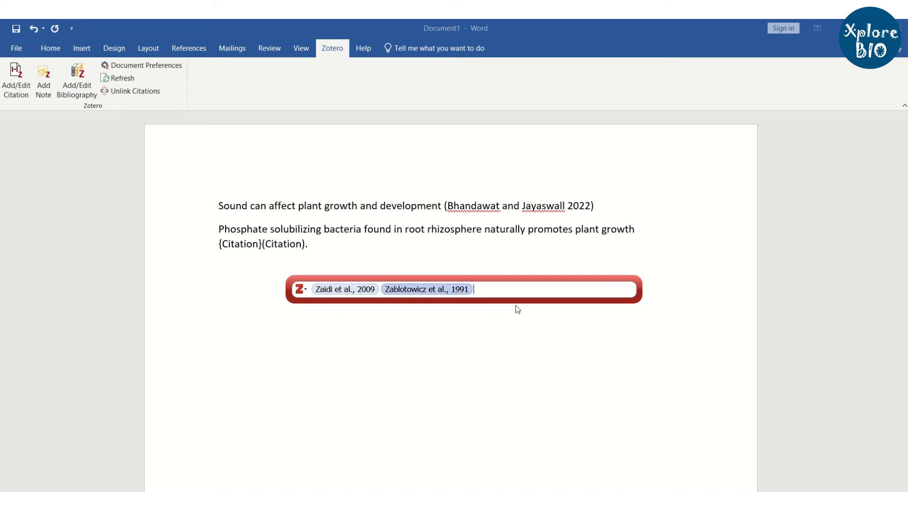
key(Return)
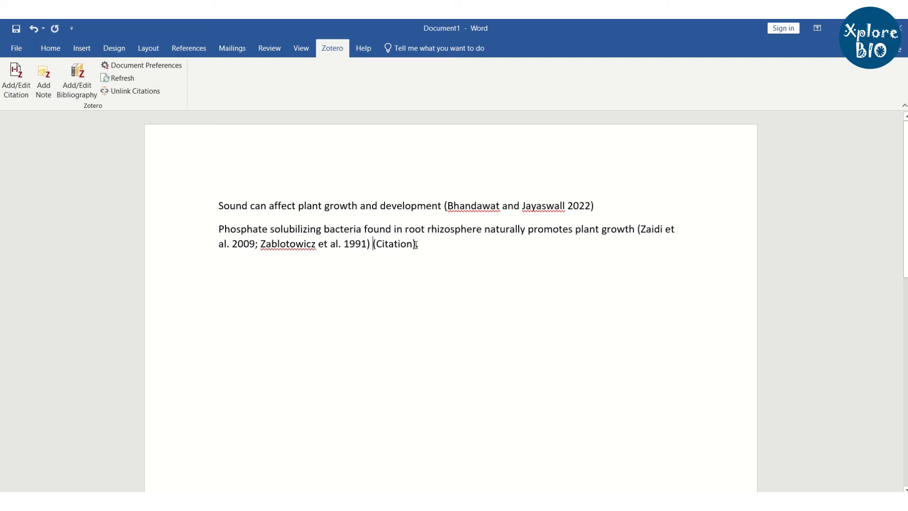
- Delete the leftover '(Citation)', end the sentence with a period and add blank lines below
drag(418, 244, 378, 244)
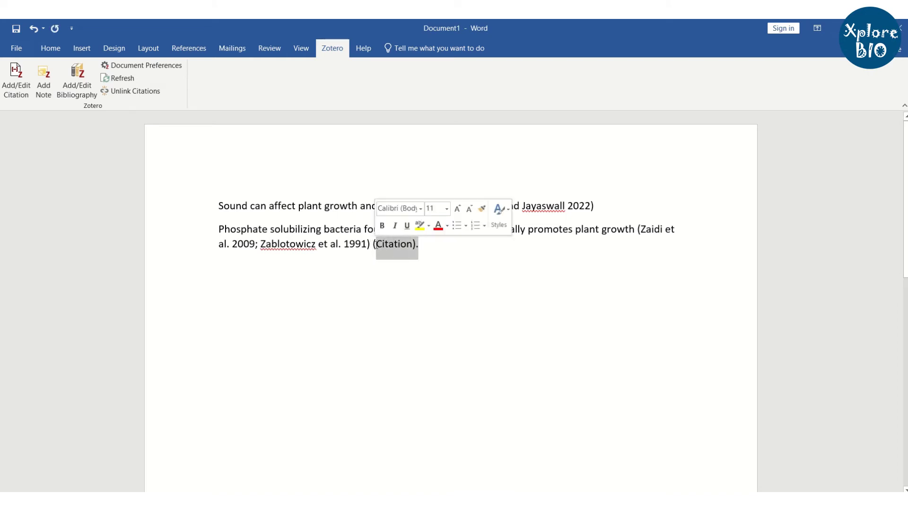
key(BackSpace)
key(BackSpace)
key(BackSpace)
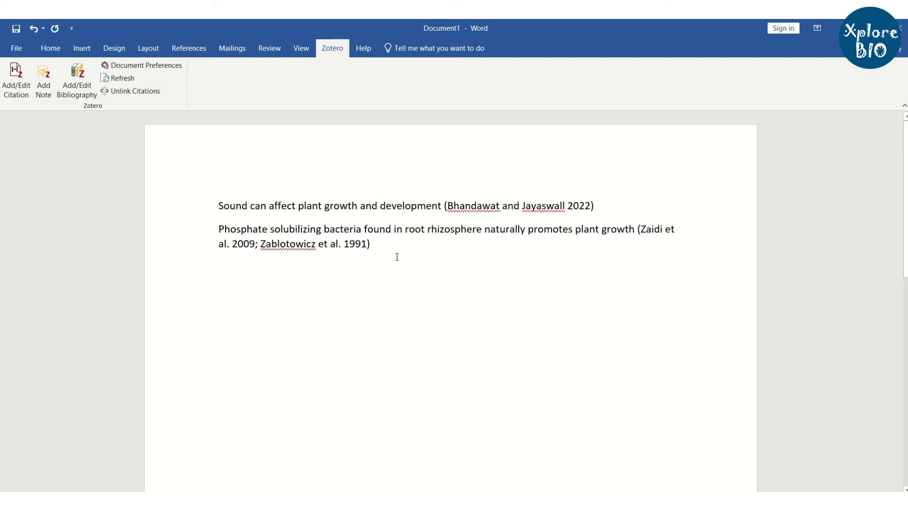
text(.)
key(Return)
key(Return)
key(Return)
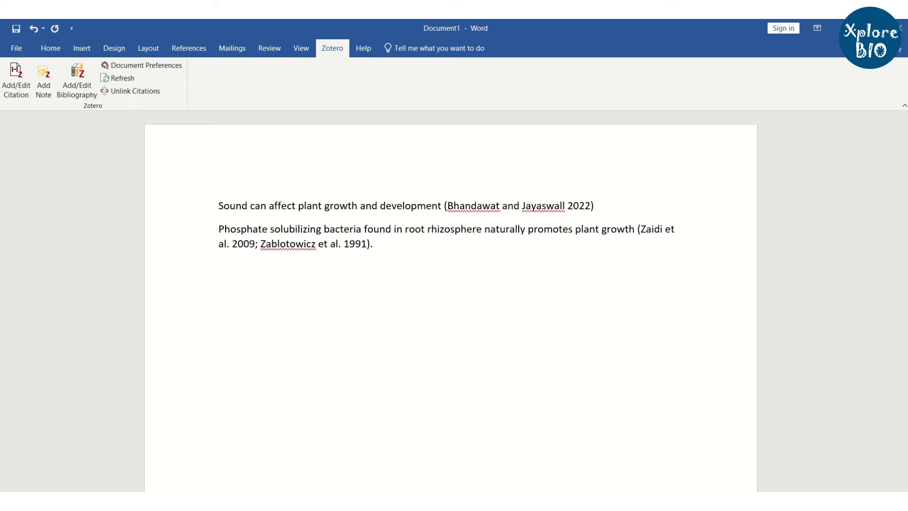
- Type the heading 'Bibliography/References' and insert a Zotero bibliography of the three cited papers beneath it
text(Bibliography/Refer)
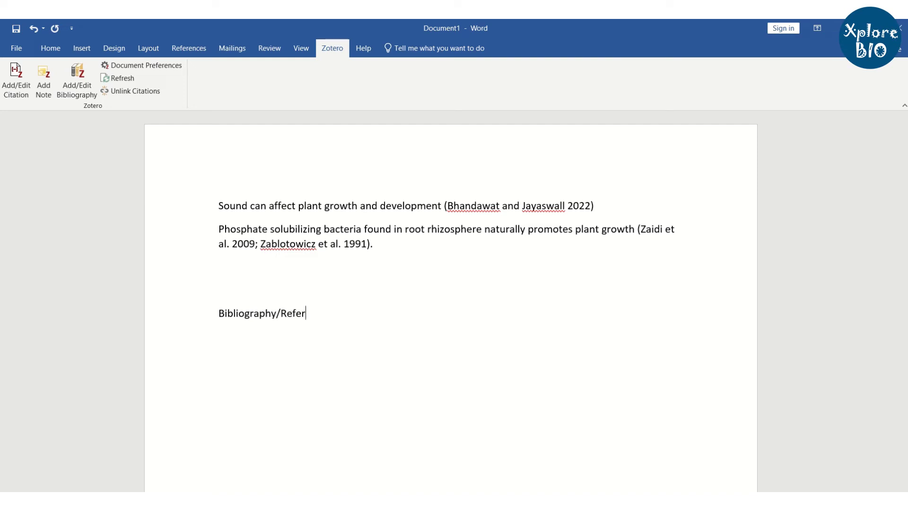
text(ences)
click(83, 88)
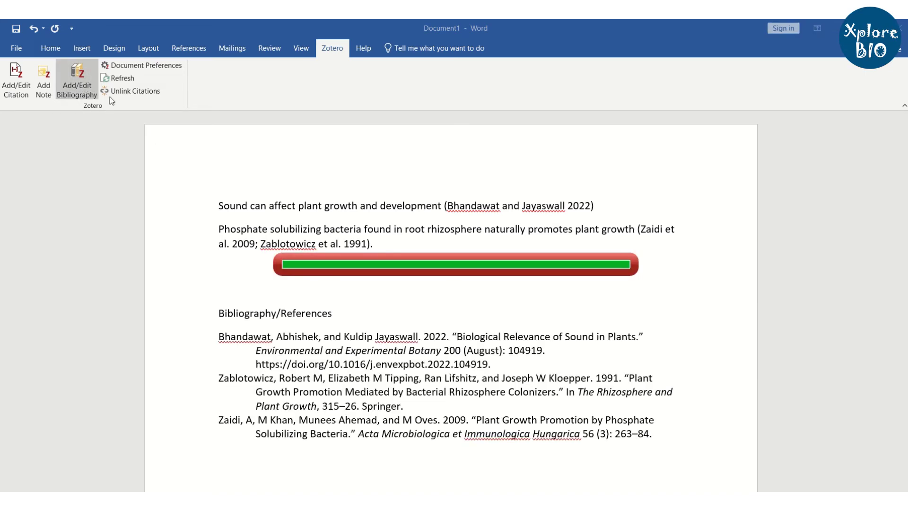
click(229, 336)
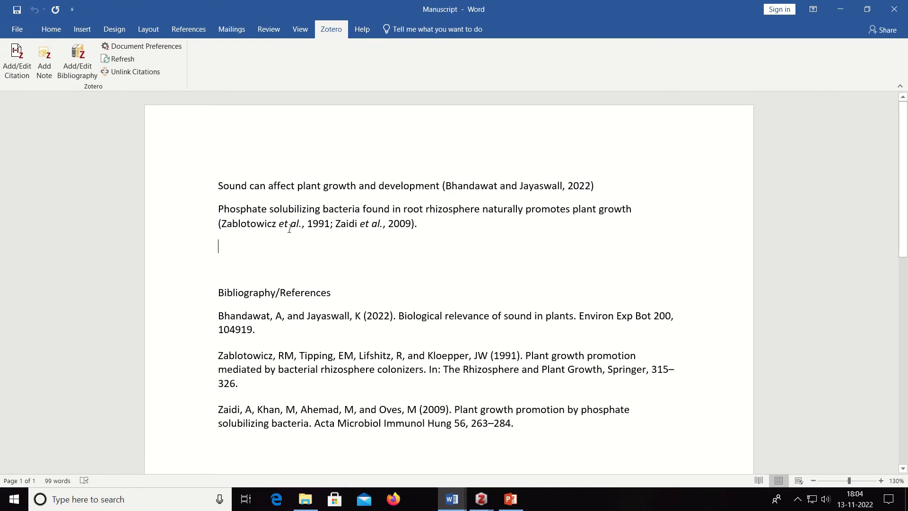
- Edit the second sentence's citation to add Jeon et al., 2003, remove Zablotowicz et al., 1991, and keep Zaidi et al., 2009
click(412, 223)
click(16, 61)
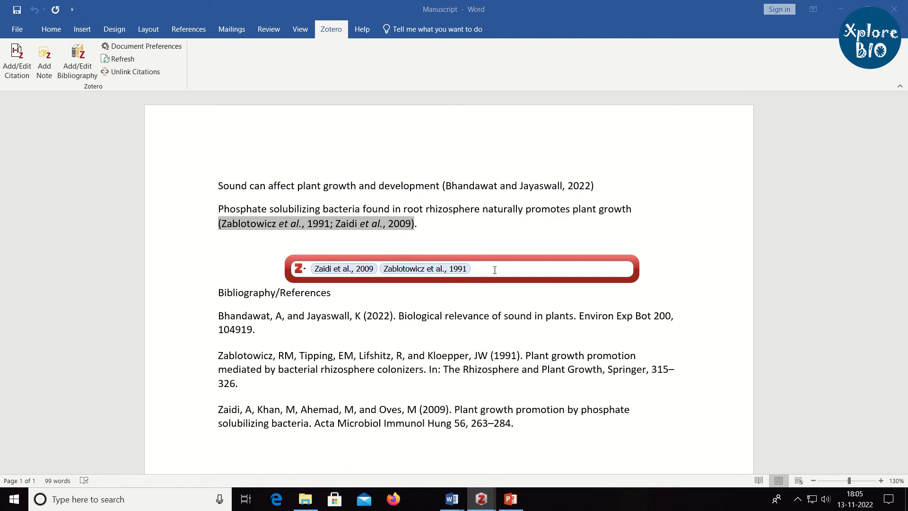
text(jeo)
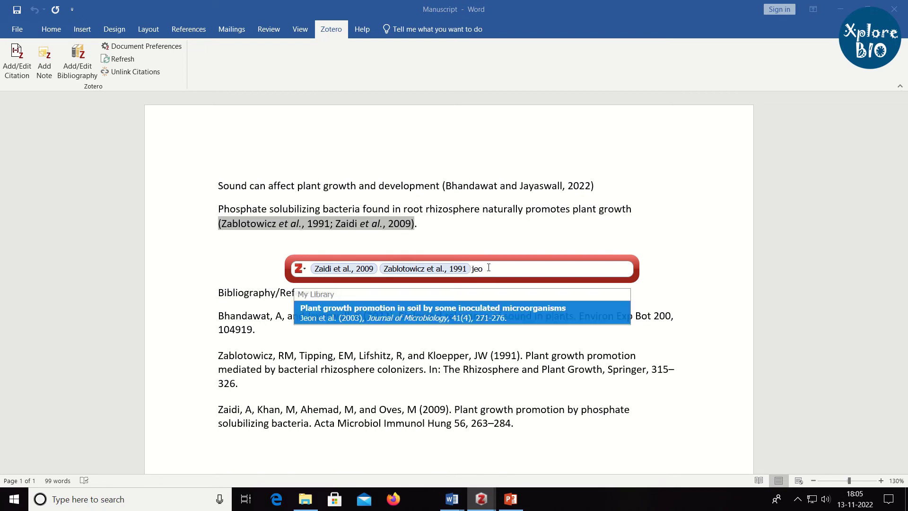
click(390, 314)
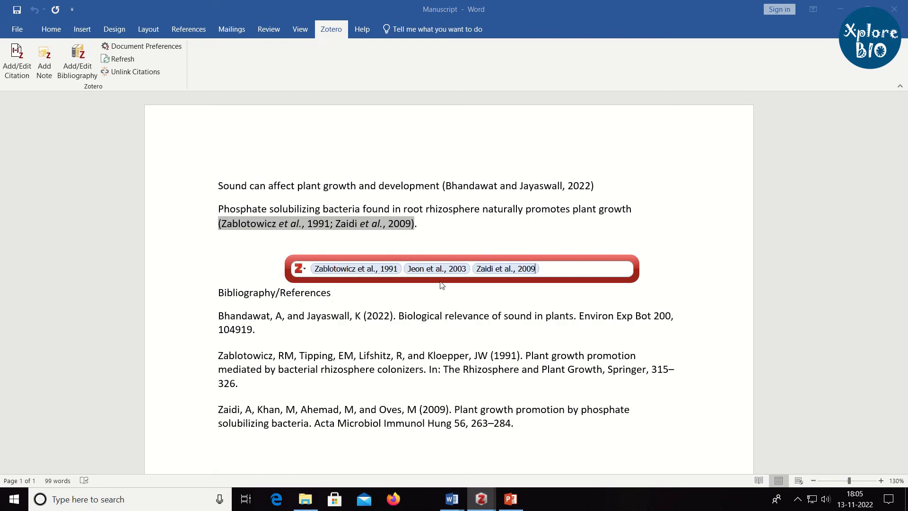
click(394, 268)
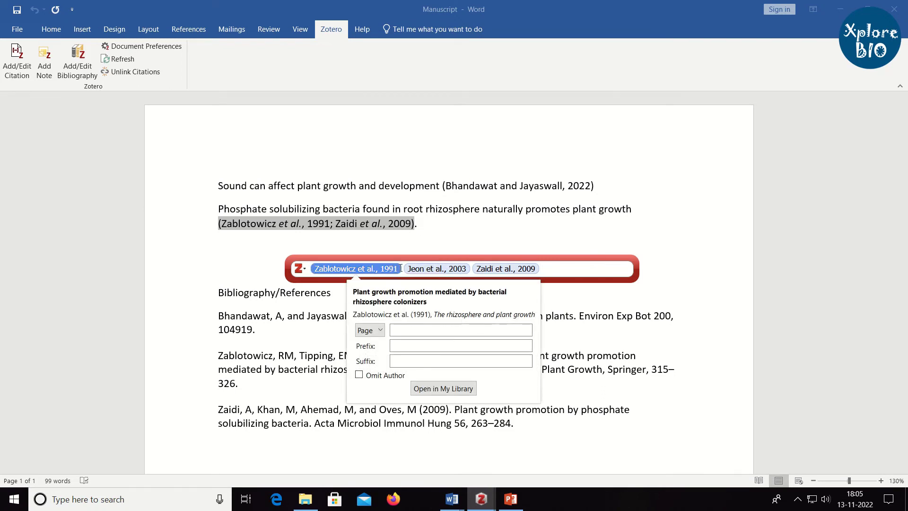
click(402, 268)
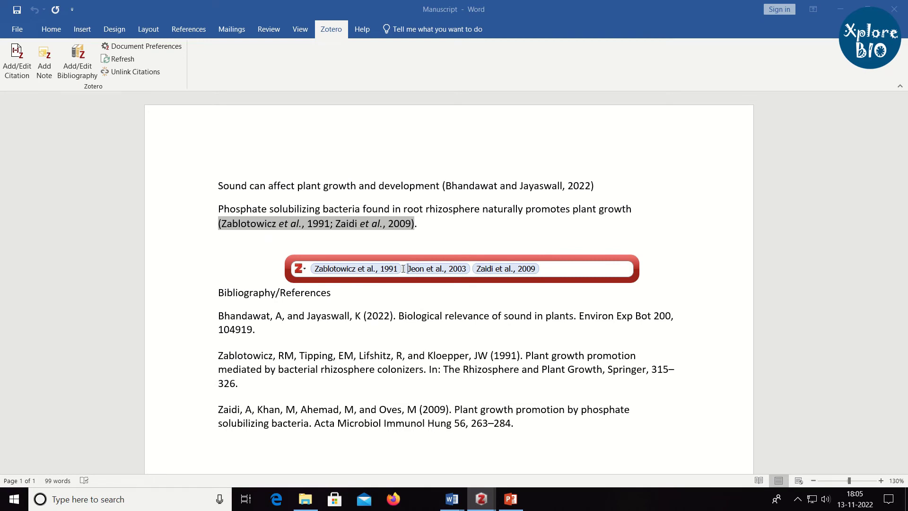
key(BackSpace)
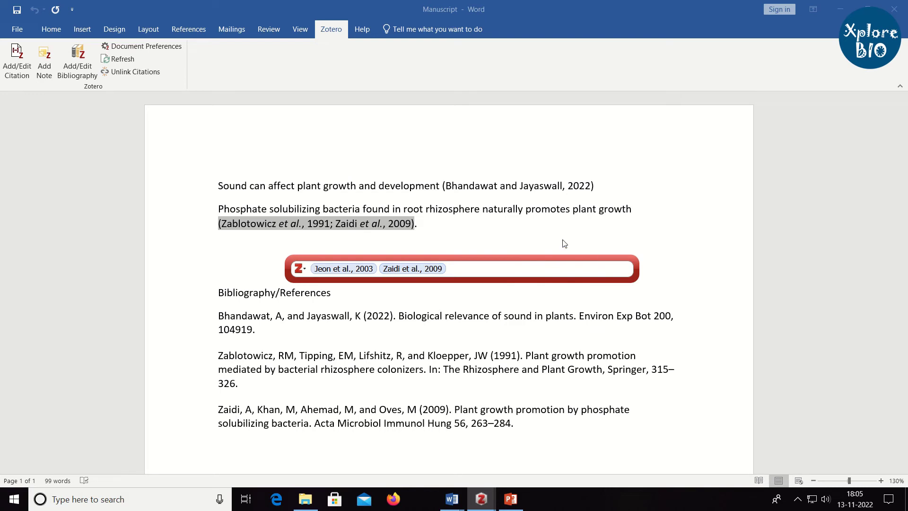
key(Return)
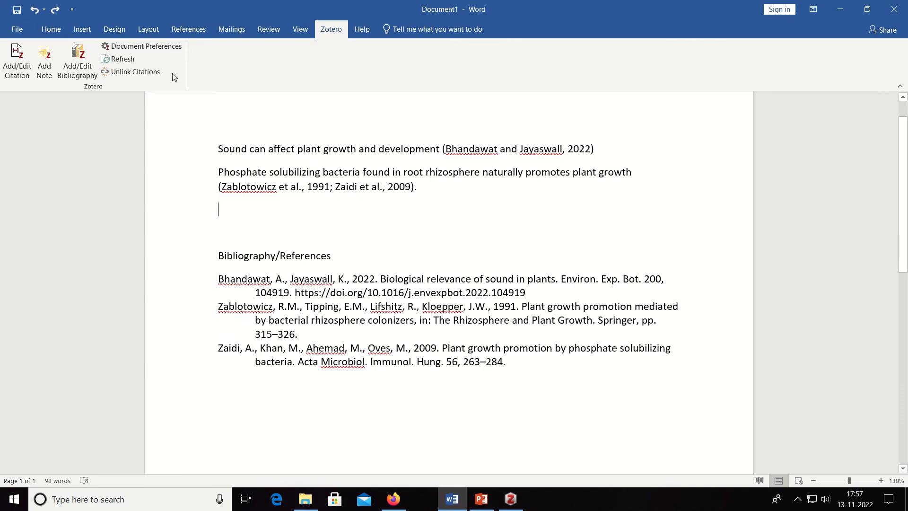
- Bring up Zotero's Cite preferences with the list of installed citation styles
click(146, 47)
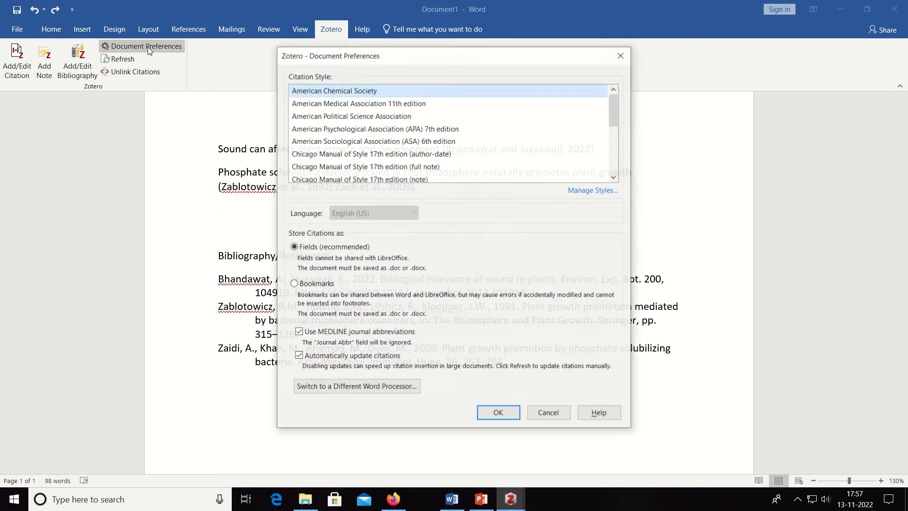
scroll(427, 126, down, 3)
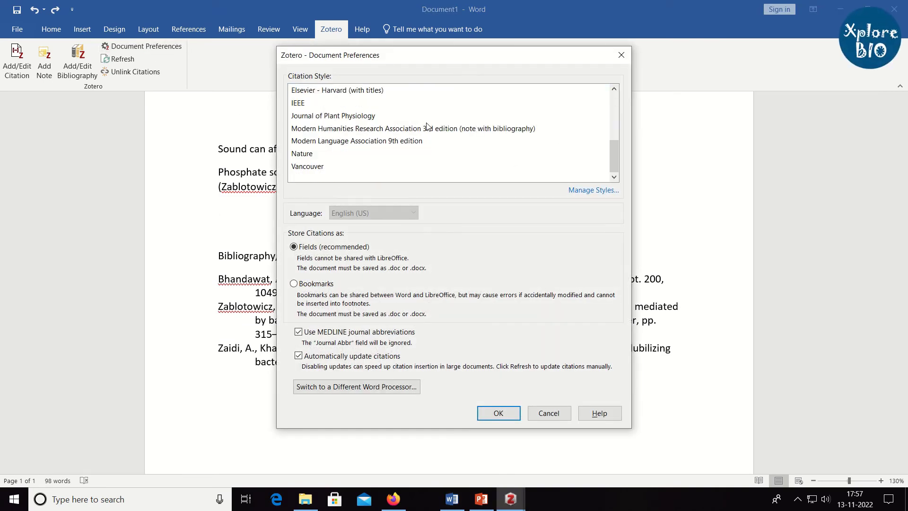
scroll(427, 125, up, 5)
click(589, 191)
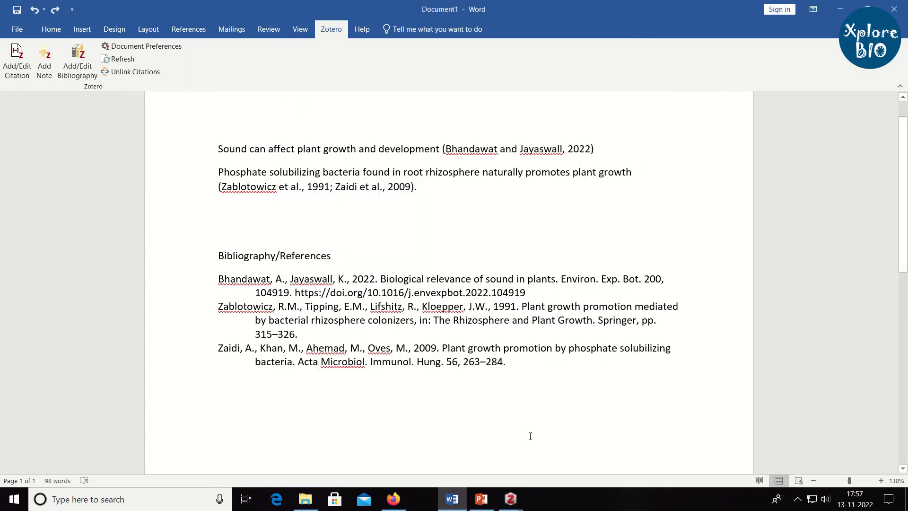
mouse_move(510, 499)
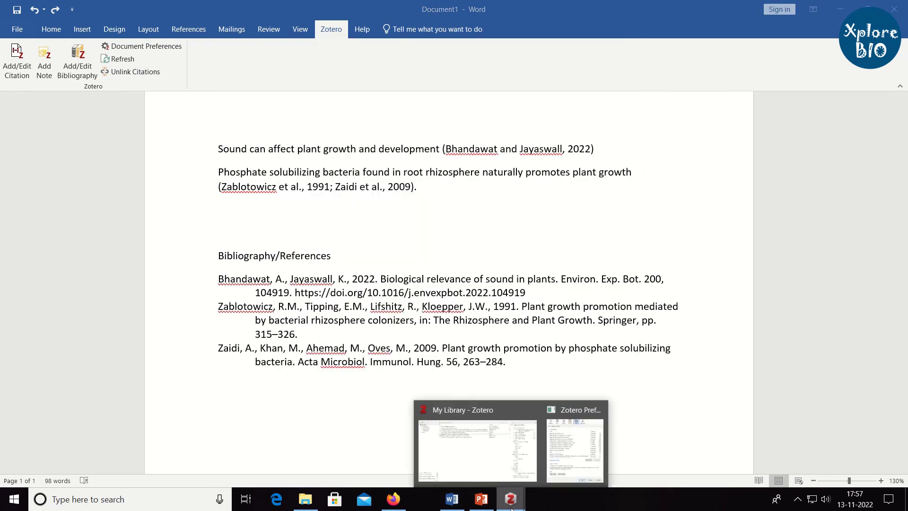
click(567, 447)
scroll(388, 196, down, 1)
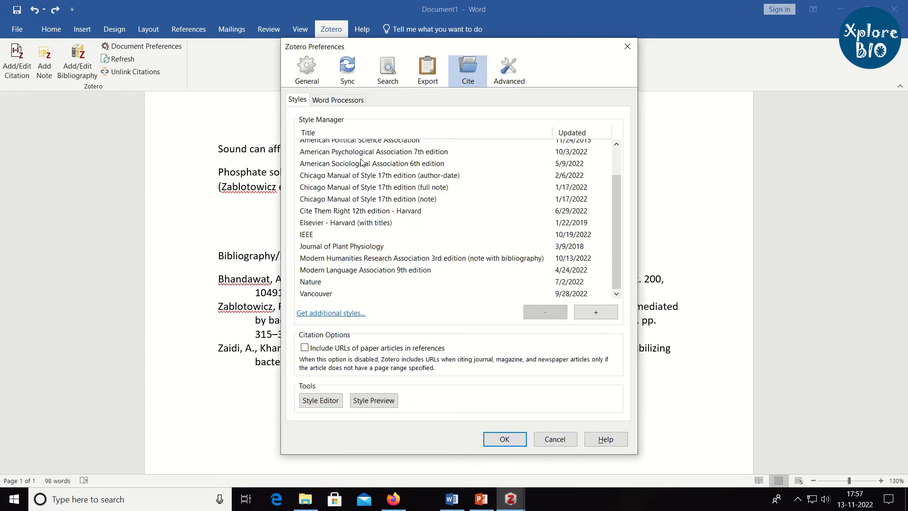
- Search the style repository for 'scientific repo', install Scientific Reports, and save the preferences
click(338, 314)
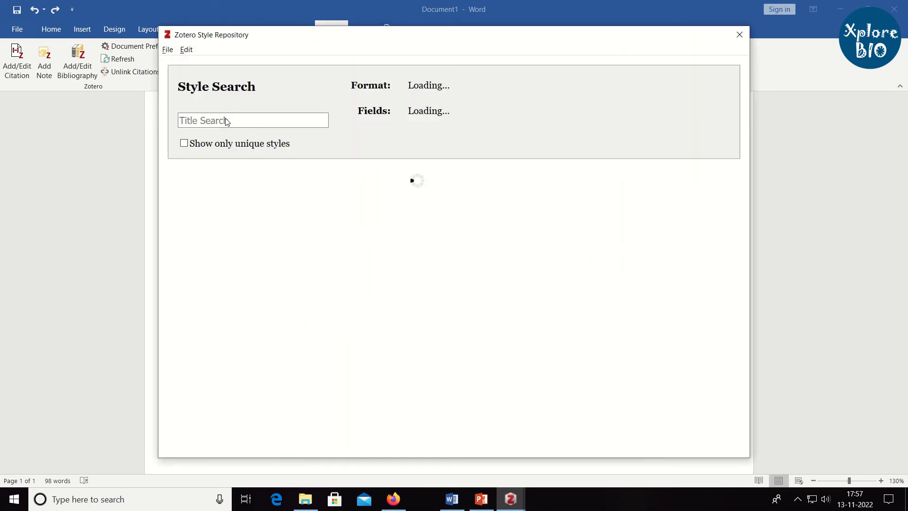
click(227, 118)
text(s)
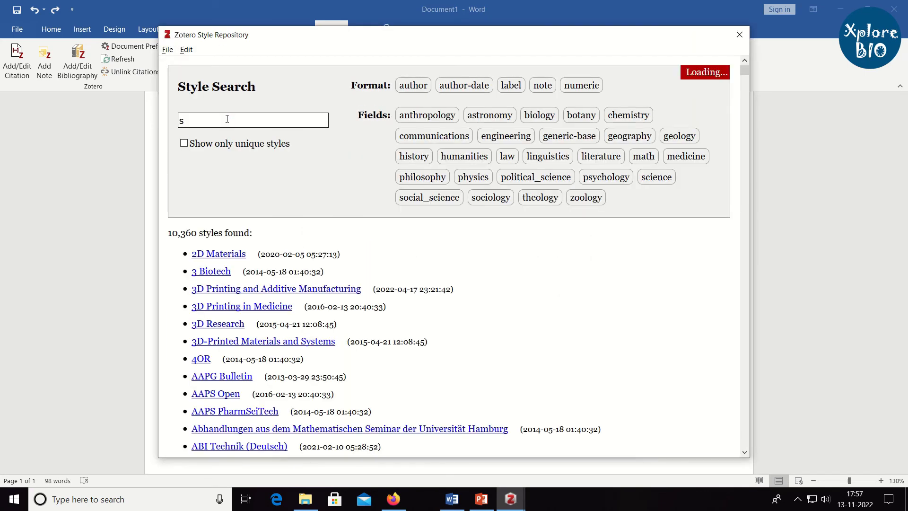
text(cientific )
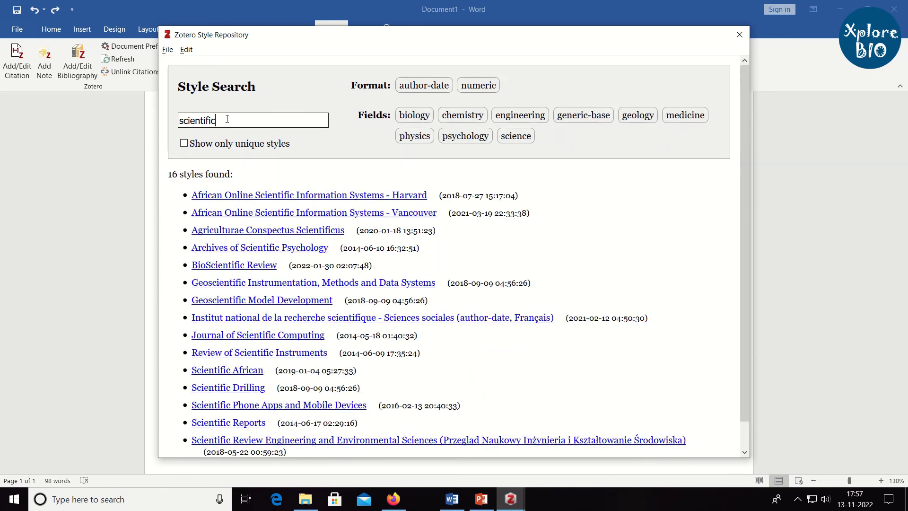
text(repo)
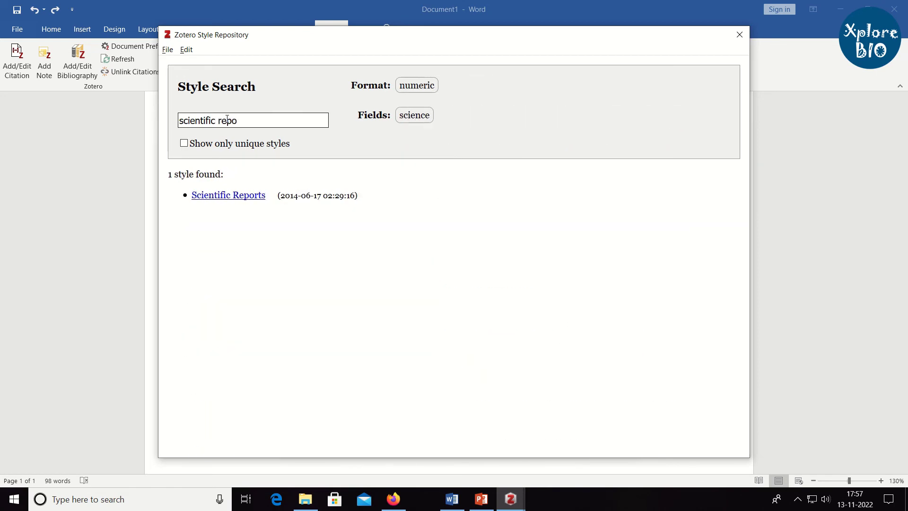
mouse_move(231, 201)
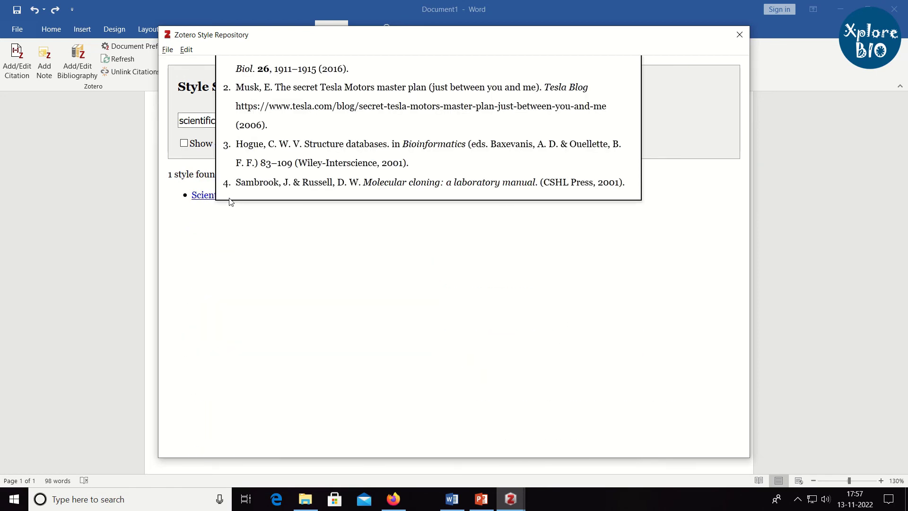
click(203, 200)
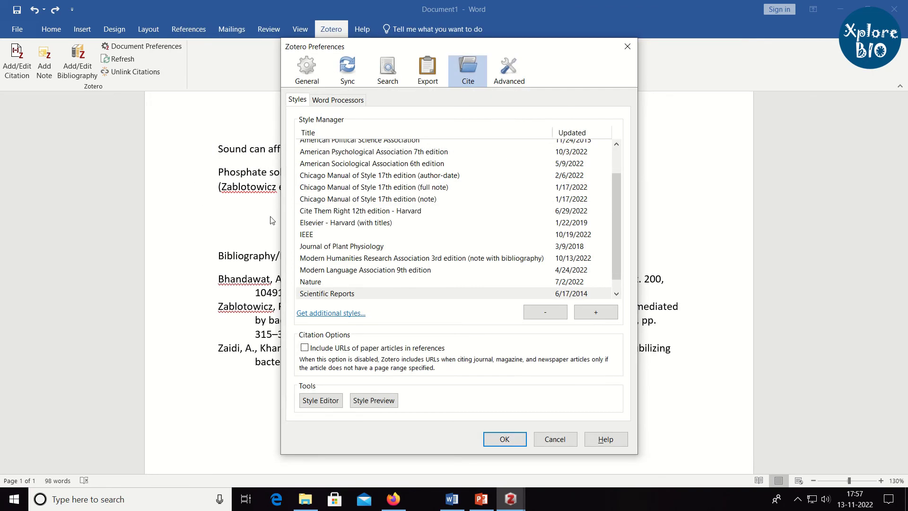
click(340, 295)
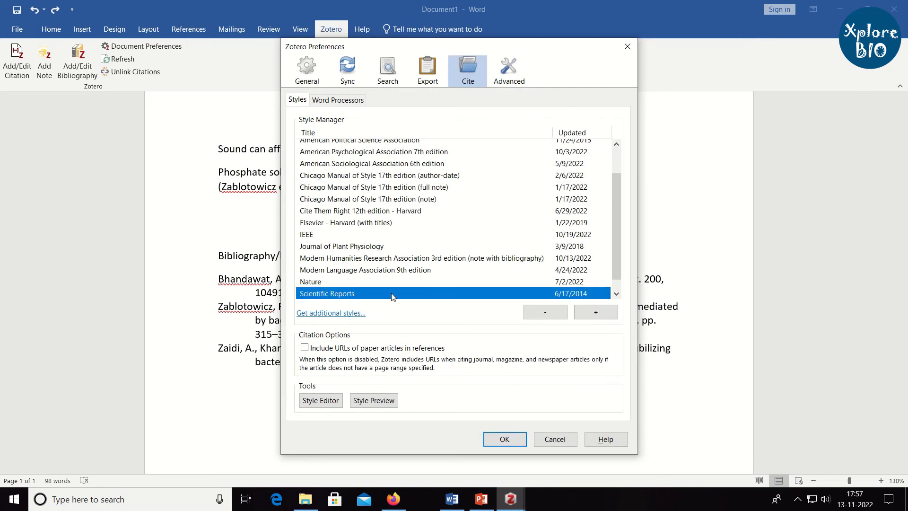
click(505, 440)
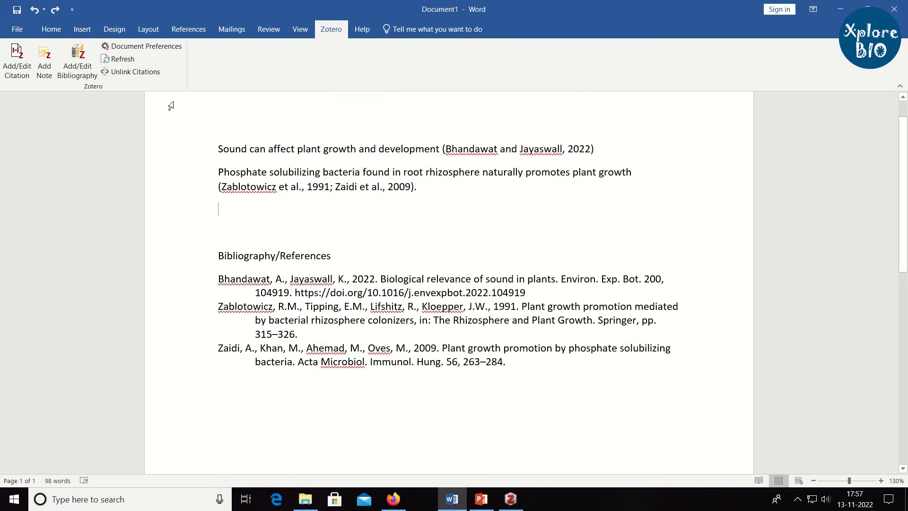
- Set the document's citation style to Scientific Reports, giving superscript numbers and a numbered reference list
click(142, 46)
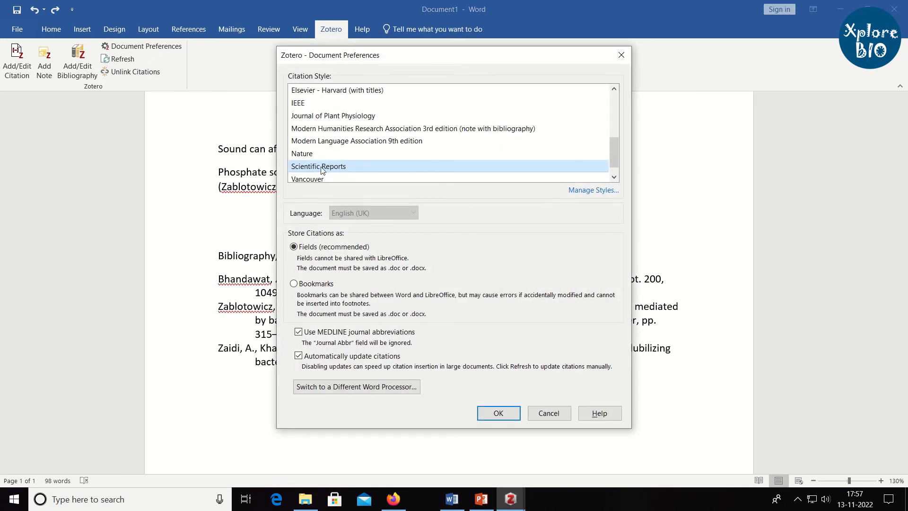
click(500, 414)
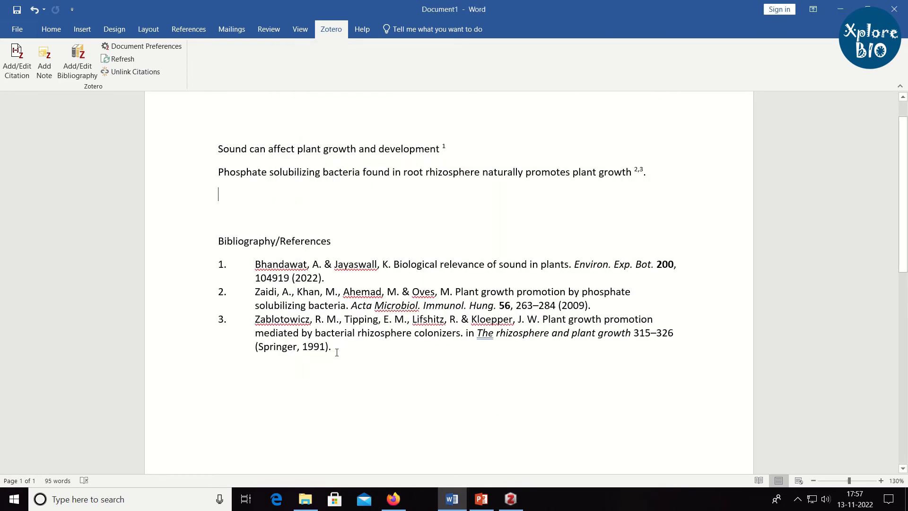
drag(337, 352, 217, 156)
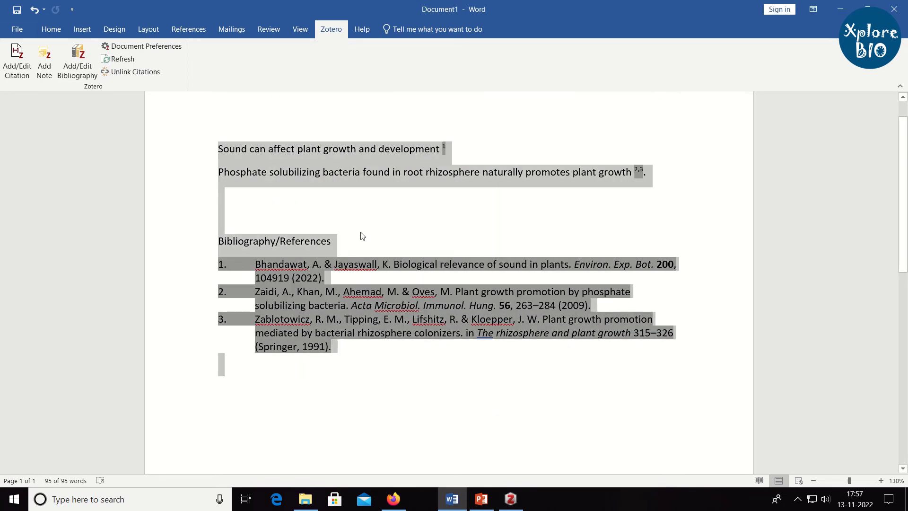
click(384, 217)
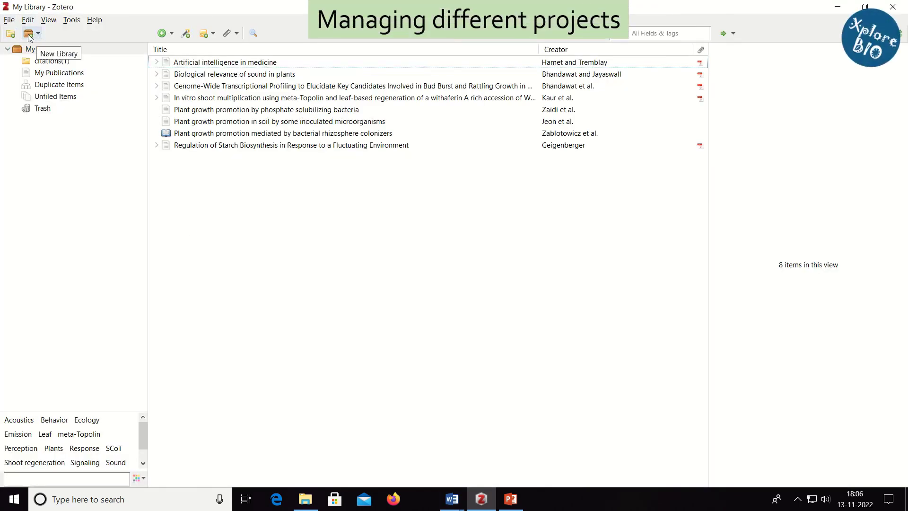
- Create a new collection named 'project x'
click(11, 34)
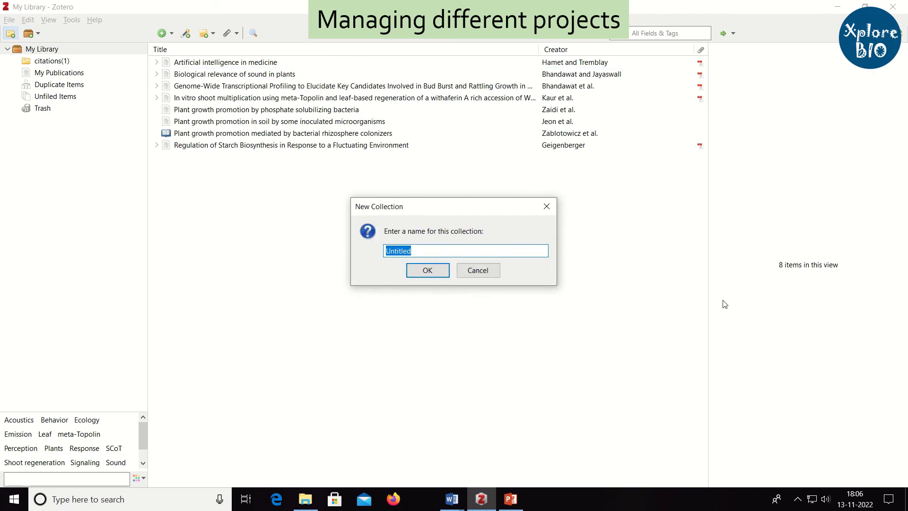
text(project x)
click(416, 270)
click(49, 72)
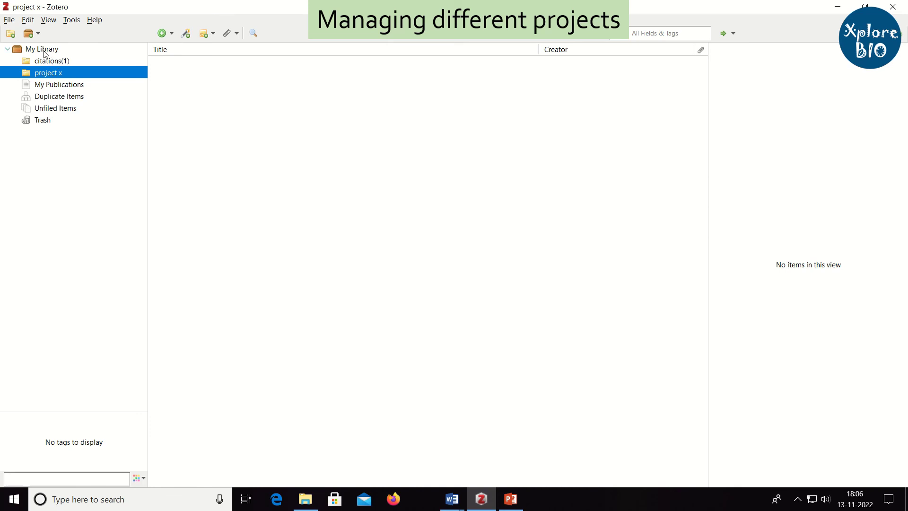
click(45, 50)
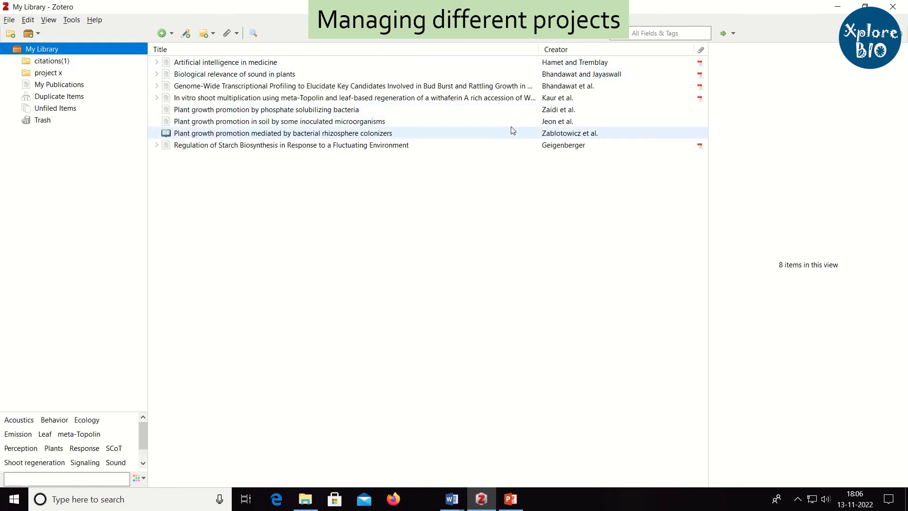
- Add the phosphate solubilizing bacteria, soil inoculated microorganisms and rhizosphere colonizers items to project x
click(199, 110)
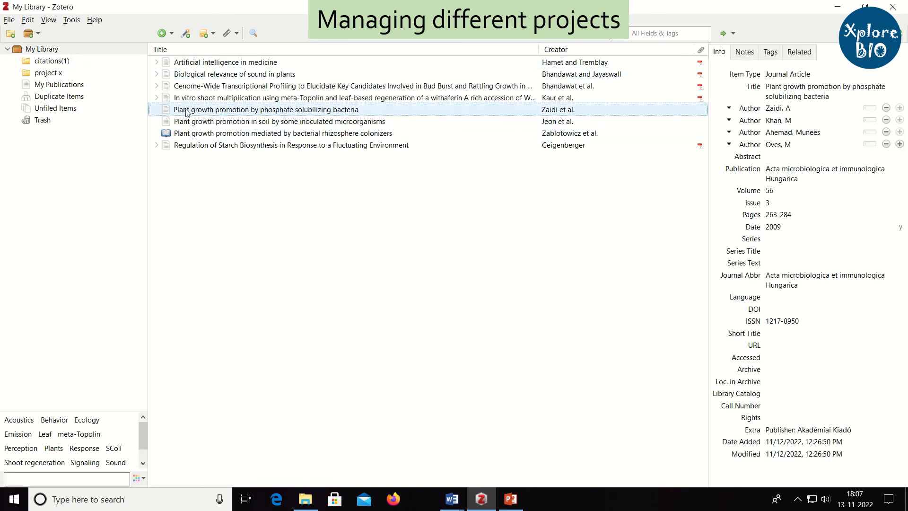
drag(184, 112, 54, 76)
click(180, 122)
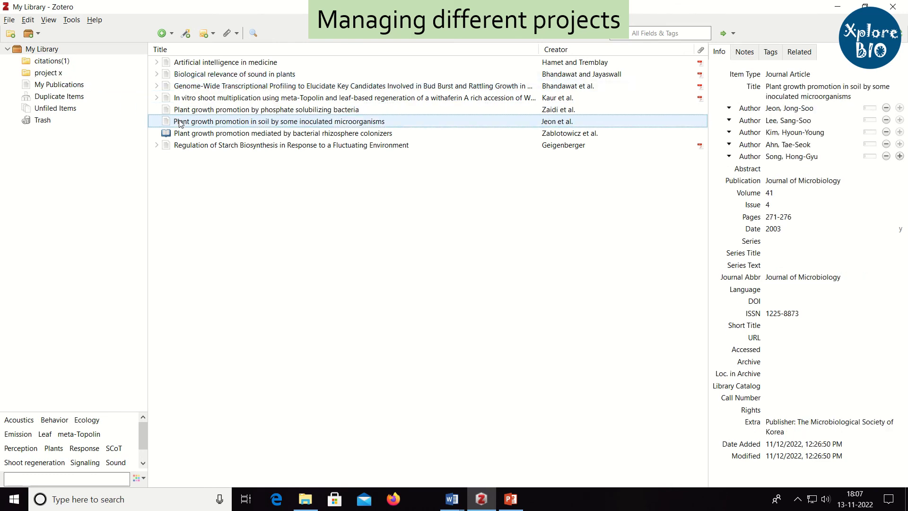
drag(181, 124, 55, 76)
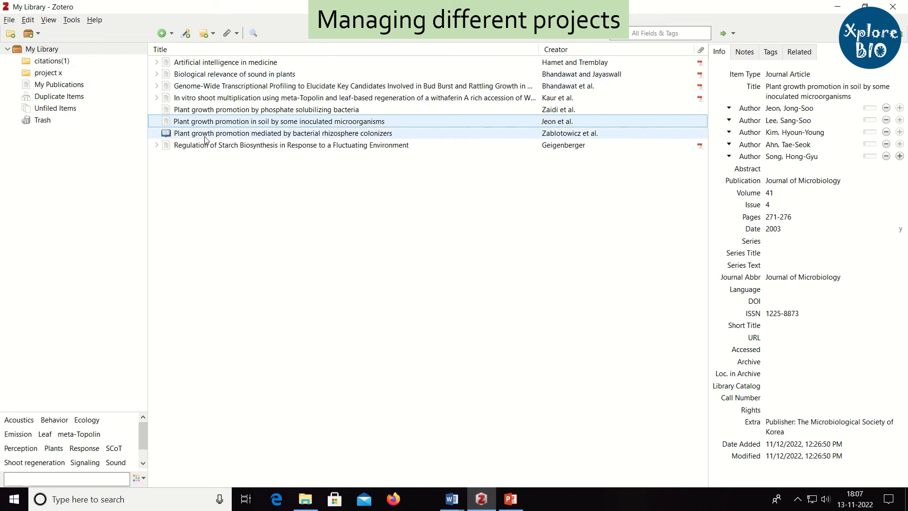
drag(205, 140, 62, 76)
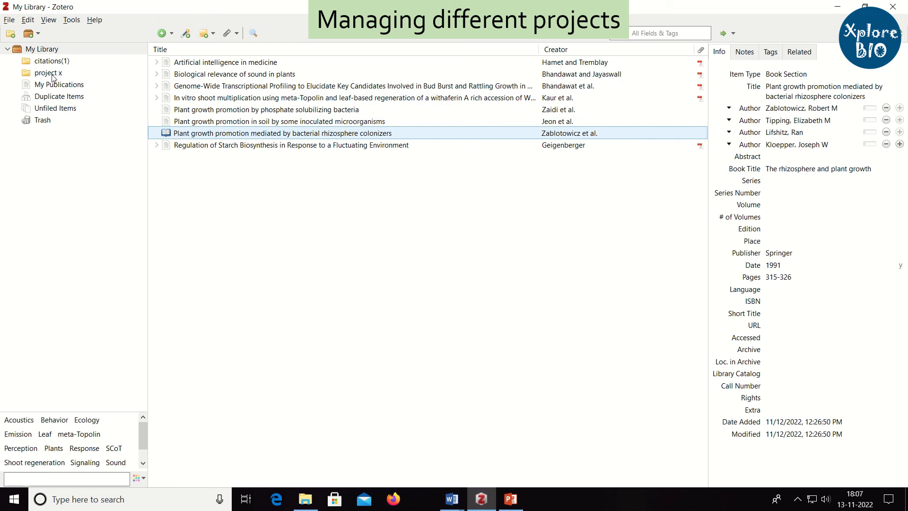
- Check that project x now lists the three plant growth promotion papers
click(53, 77)
click(218, 64)
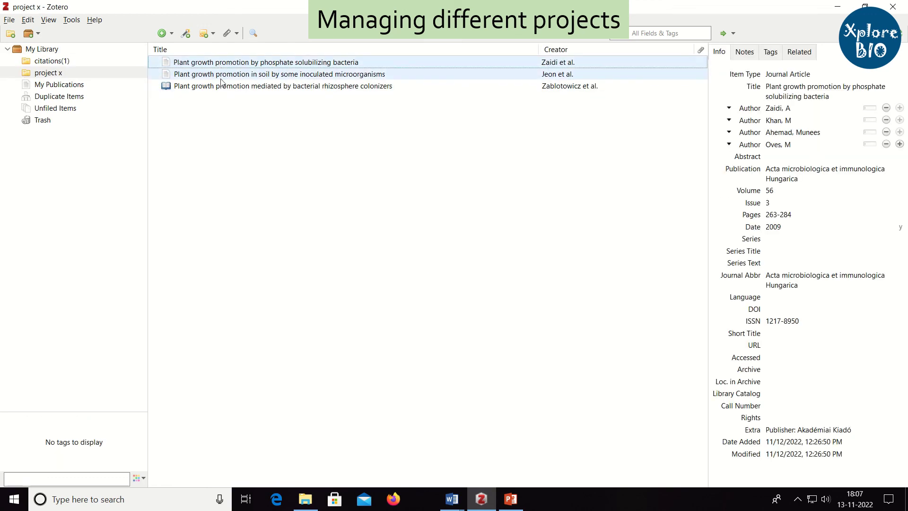
click(221, 75)
click(221, 87)
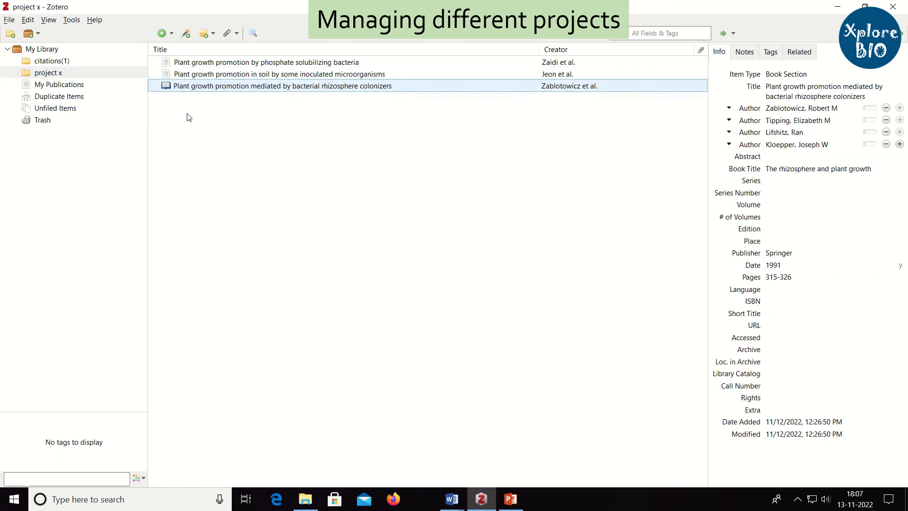
click(60, 74)
click(303, 158)
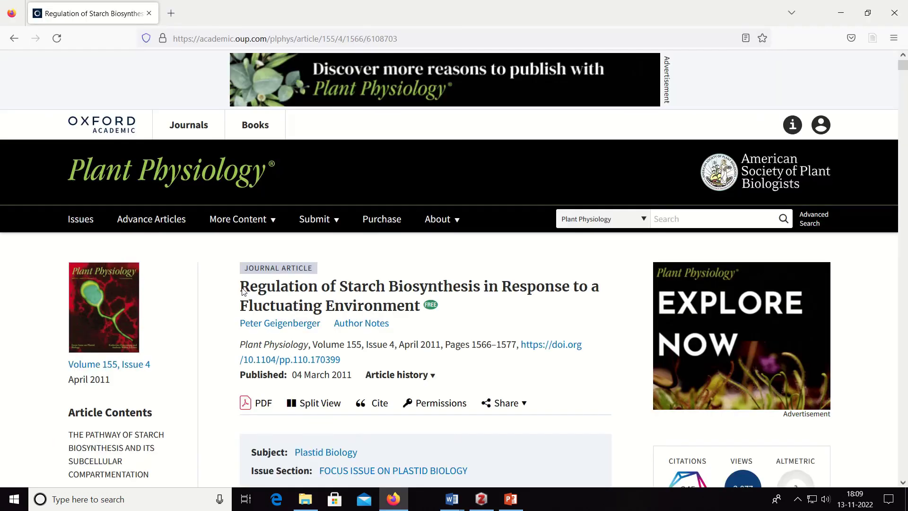
- Save the Regulation of Starch Biosynthesis article to project x with the Zotero Connector
drag(239, 287, 418, 321)
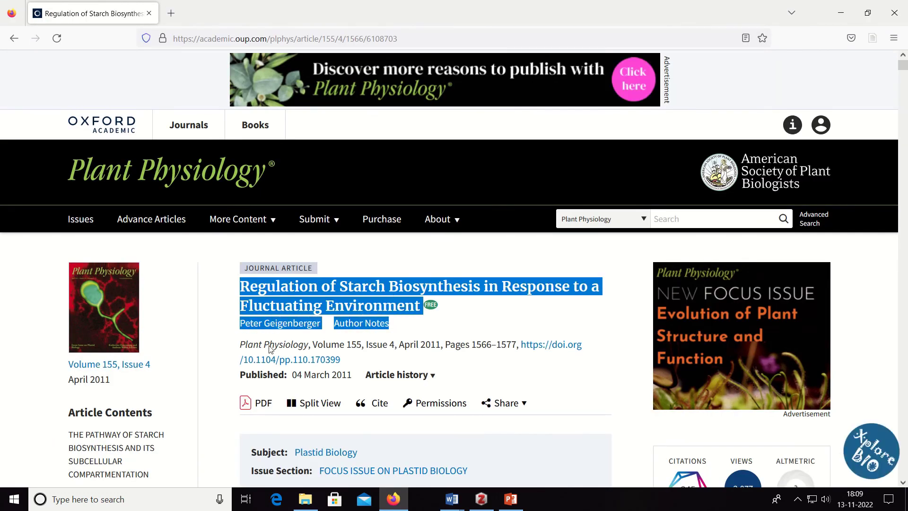
click(295, 334)
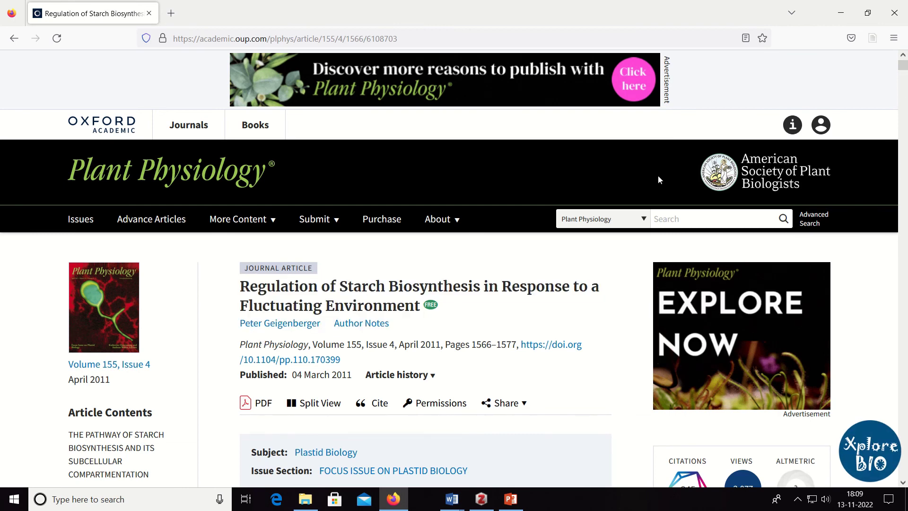
click(874, 39)
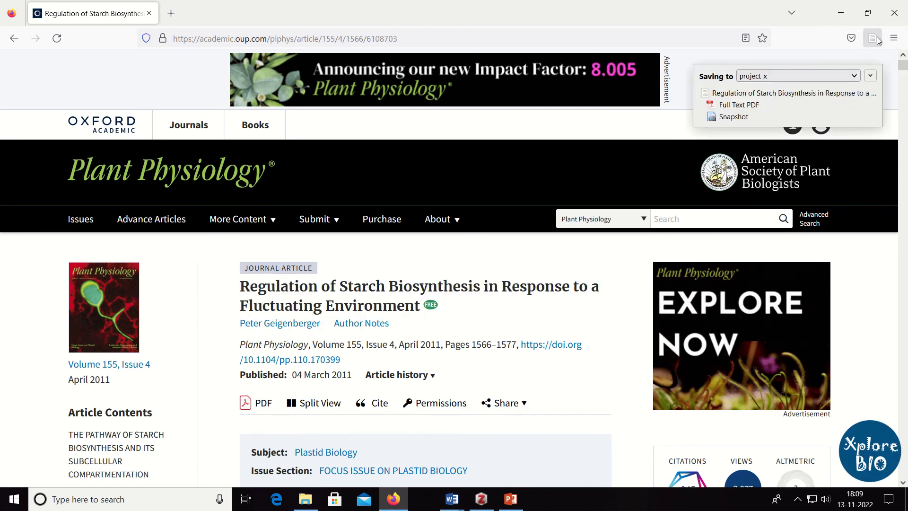
click(762, 81)
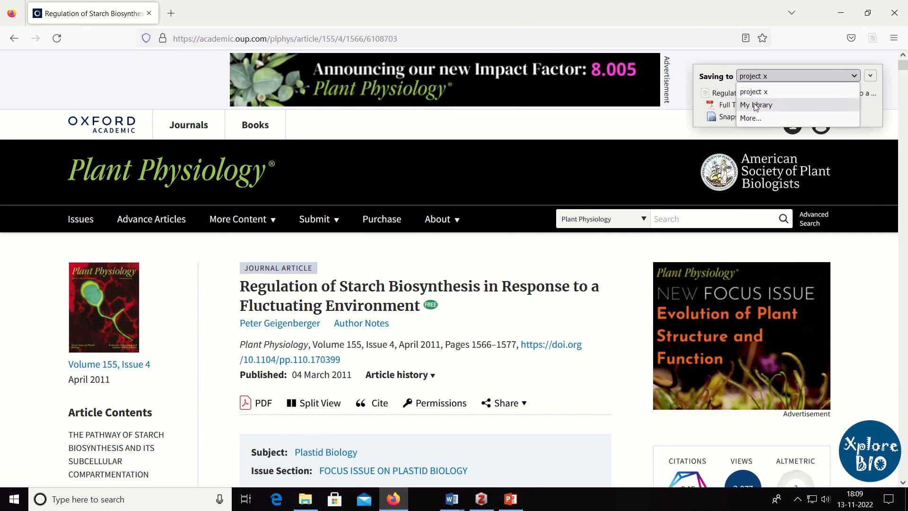
click(758, 92)
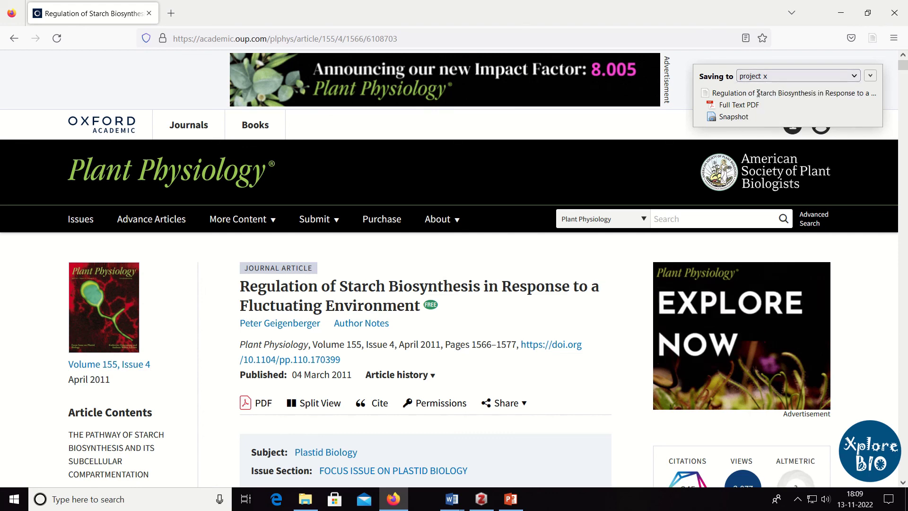
click(871, 77)
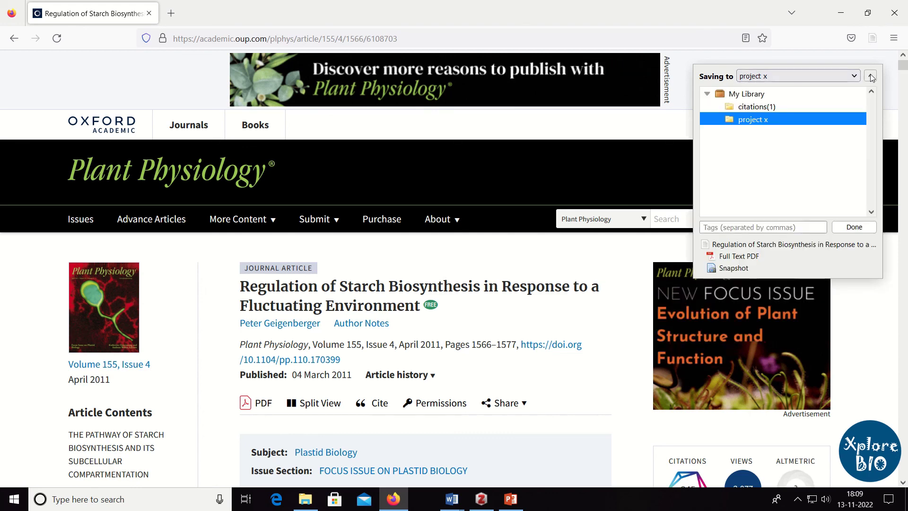
click(853, 228)
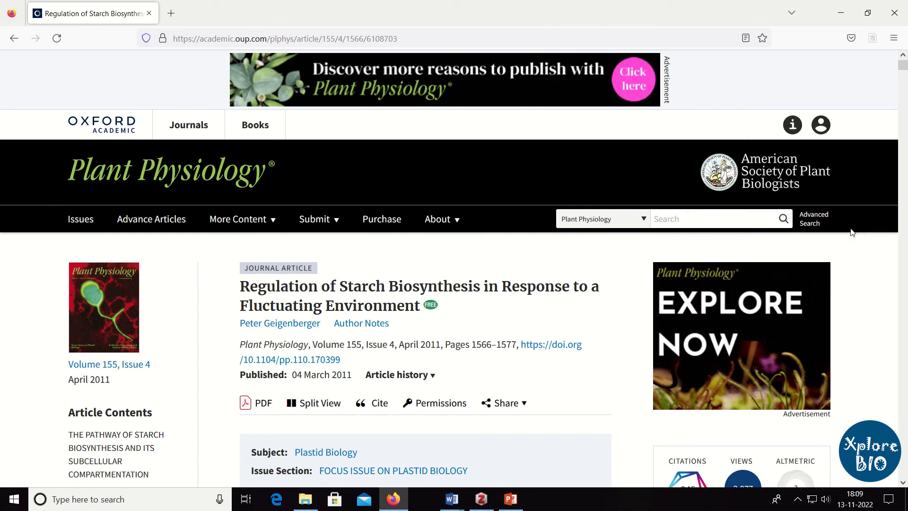
click(481, 498)
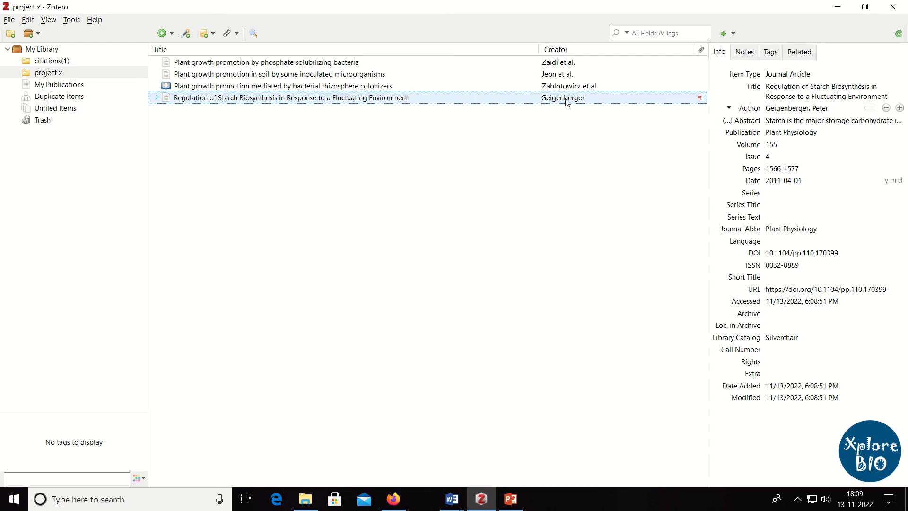
- Show all nine My Library items and select the newly saved Starch Biosynthesis entry
click(42, 49)
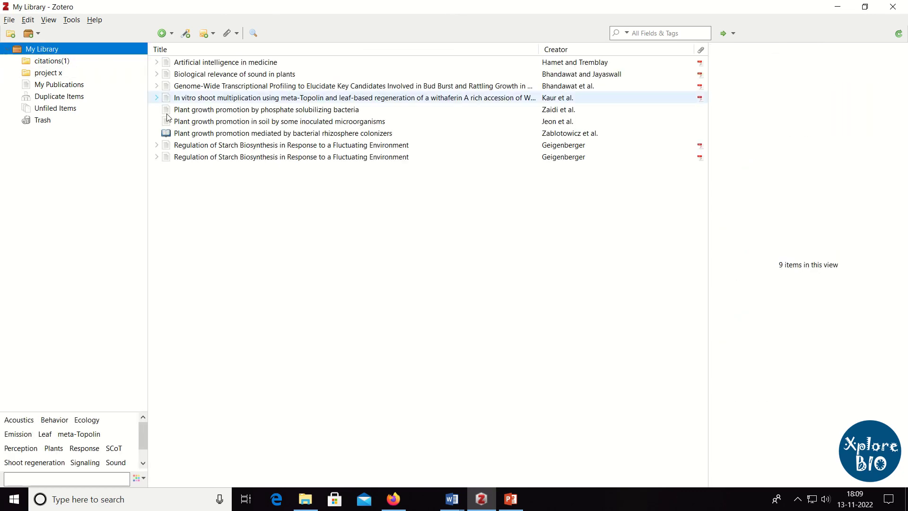
click(215, 159)
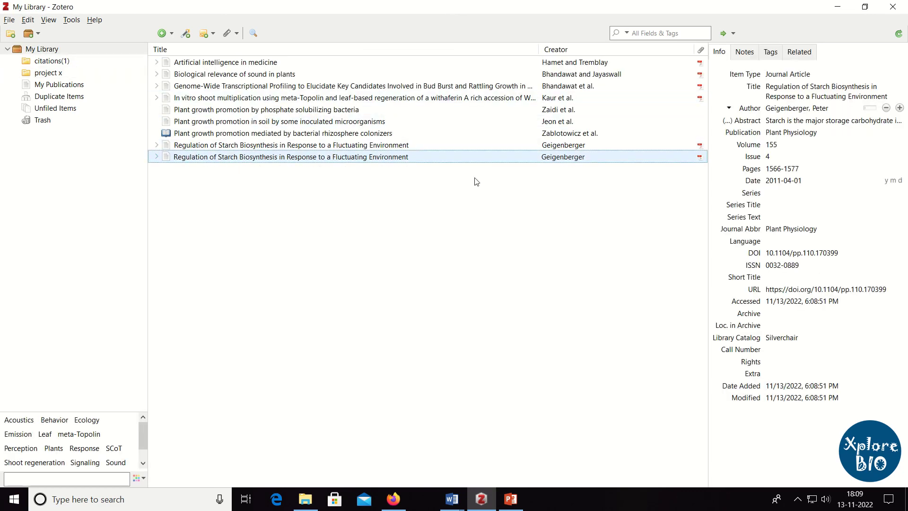